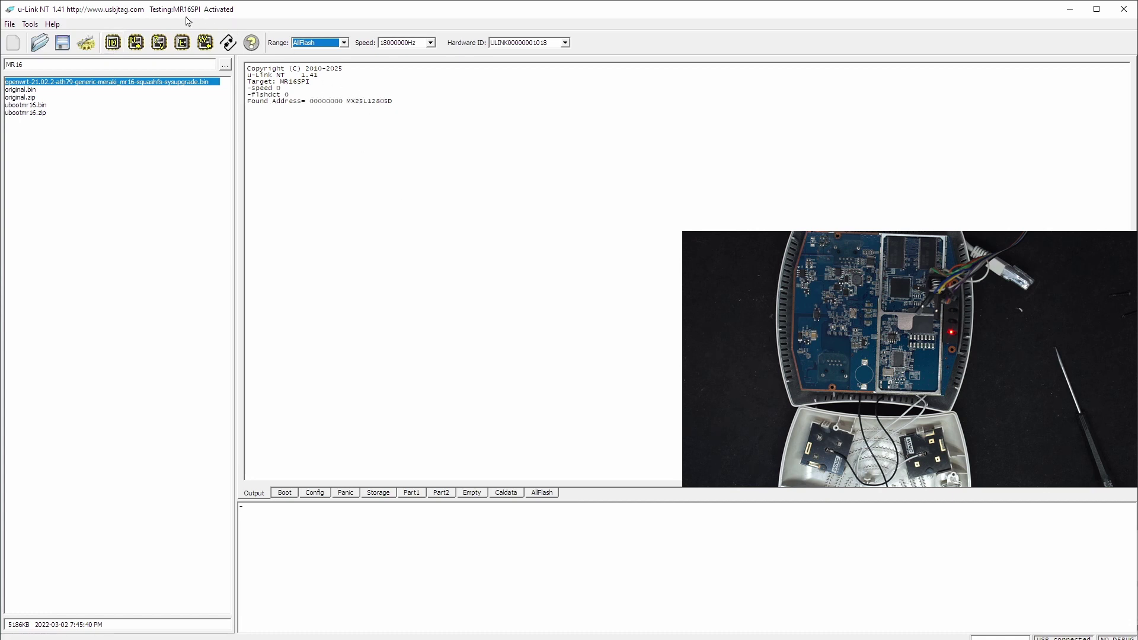
- Search 'openwrt ap-105' in a new Chrome tab and open the Aruba AP-105 OpenWrt wiki page
click(1066, 19)
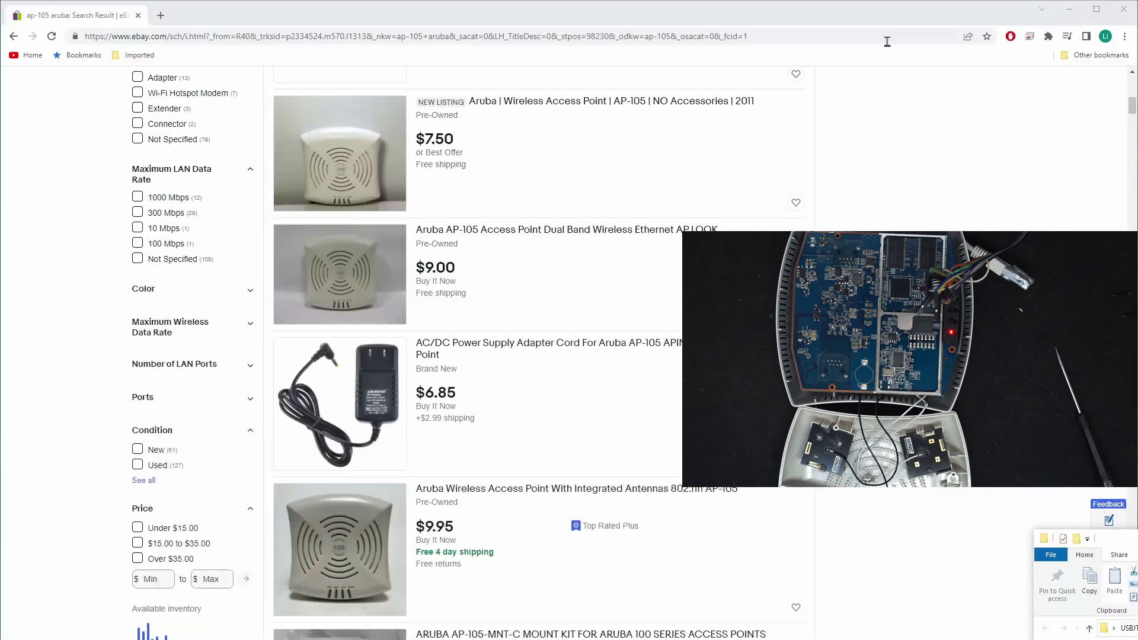
click(162, 15)
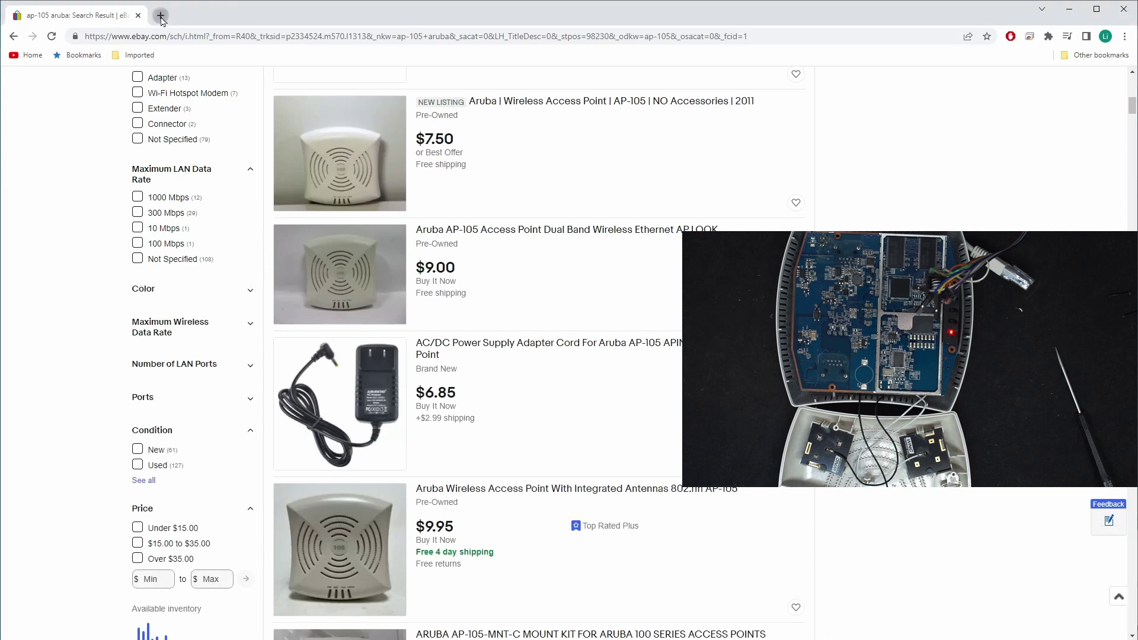
click(171, 37)
text(openwrt)
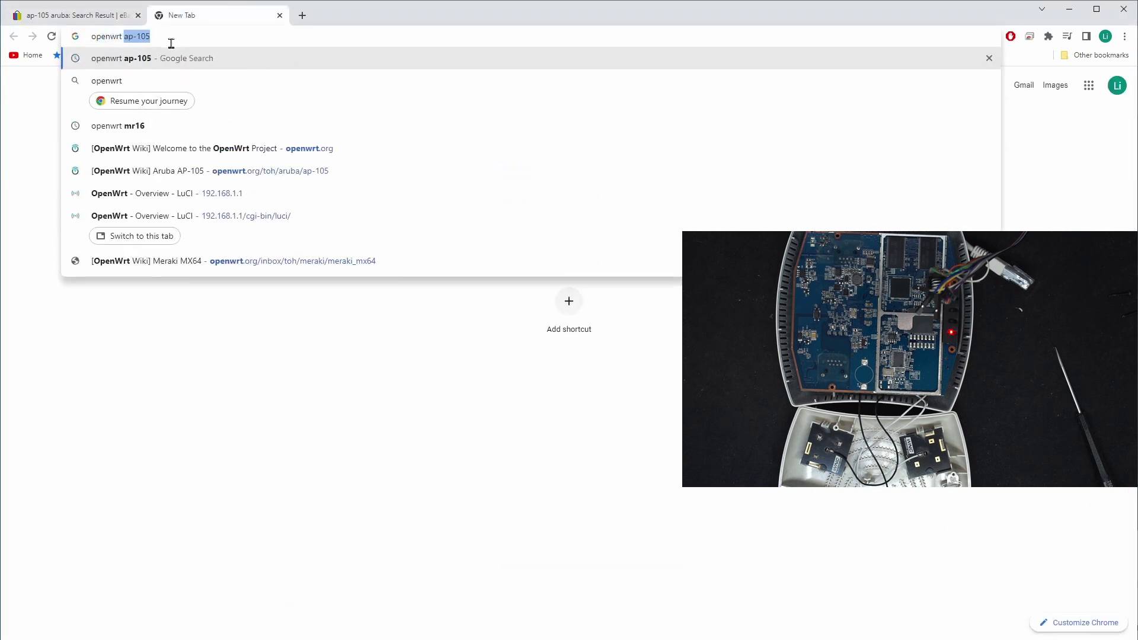
text( ap-105)
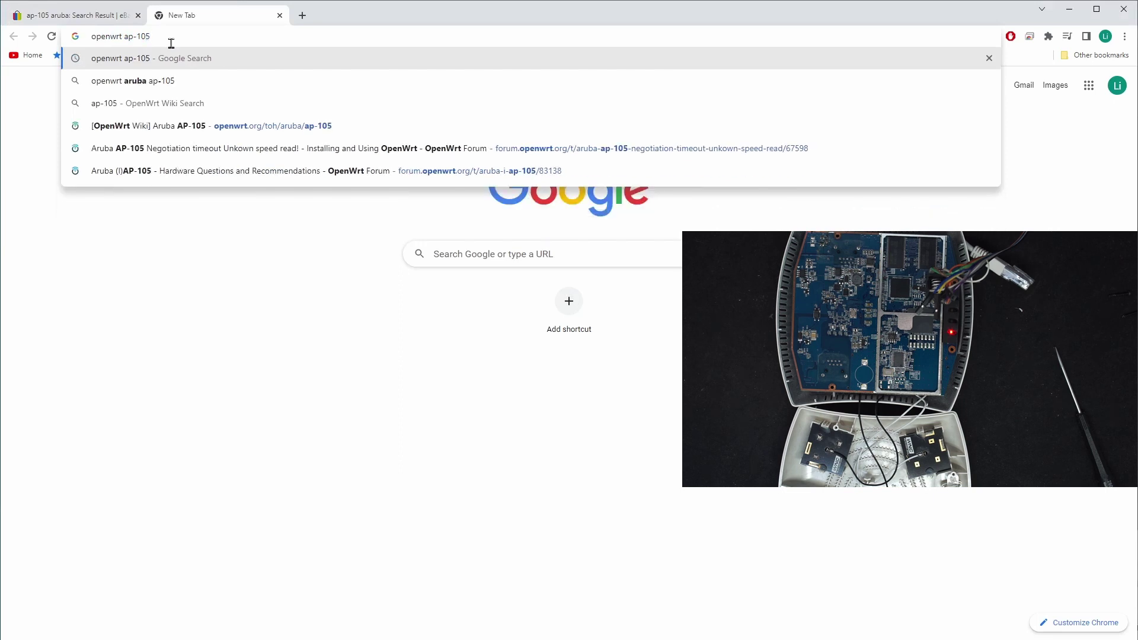
key(Return)
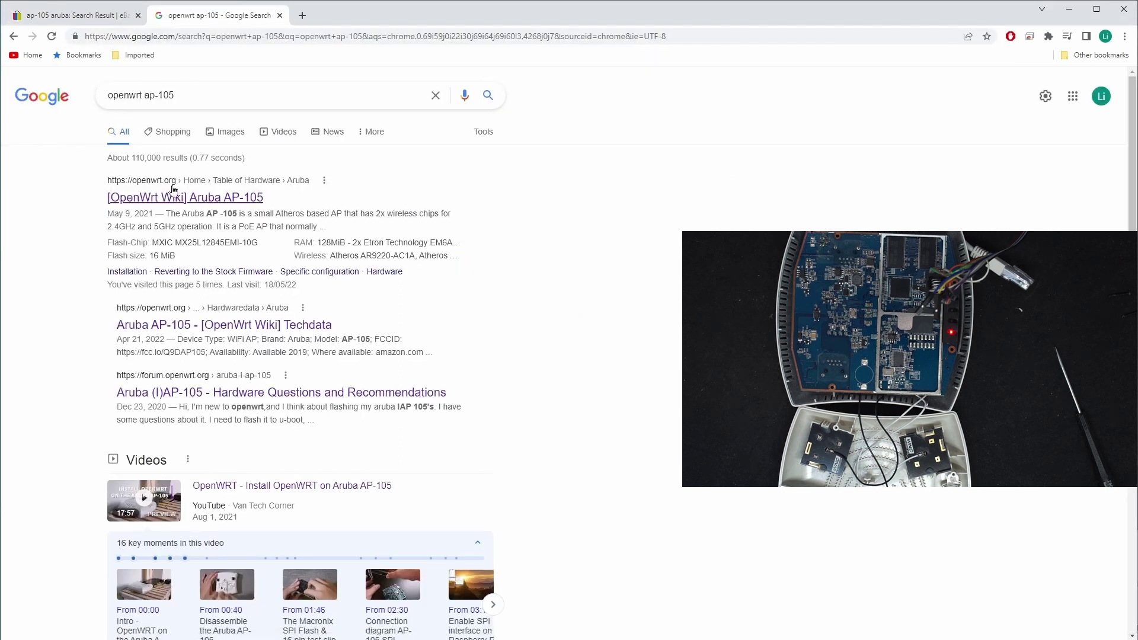
click(177, 196)
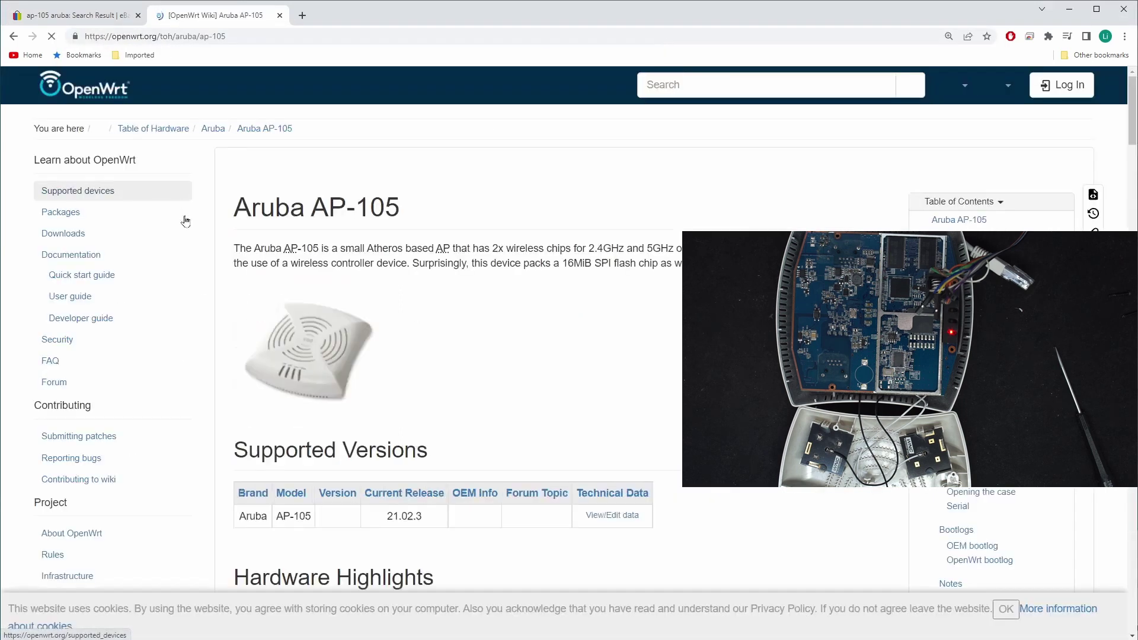
- Open the Obtain U-Boot releases link in a new tab, then go to the OpenWrt Downloads page
scroll(284, 250, down, 10)
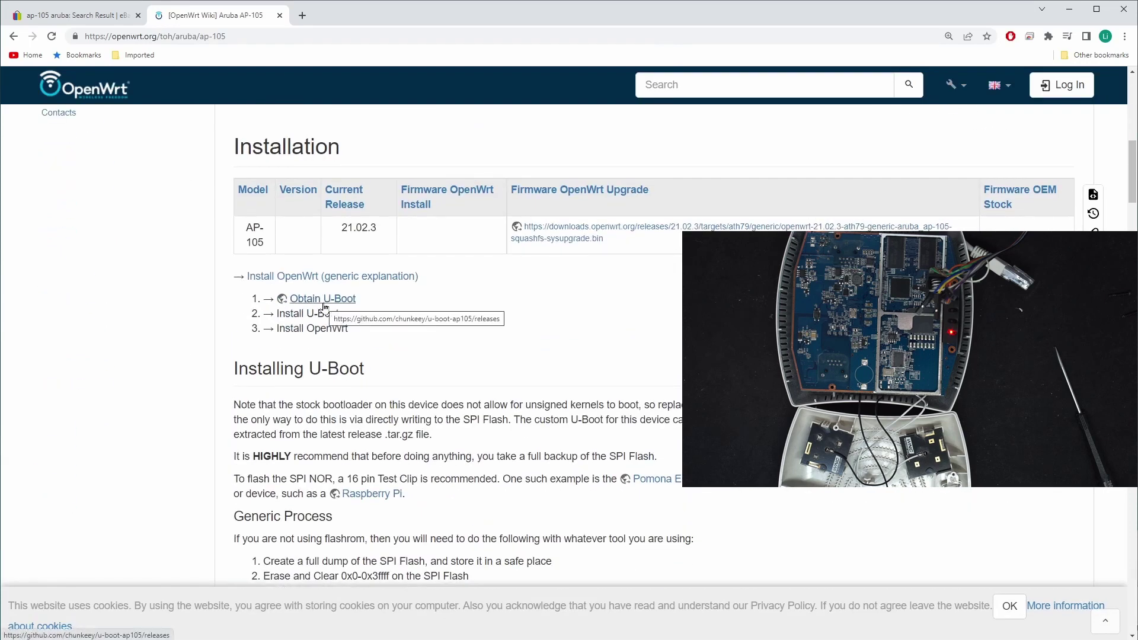
right_click(328, 303)
click(386, 310)
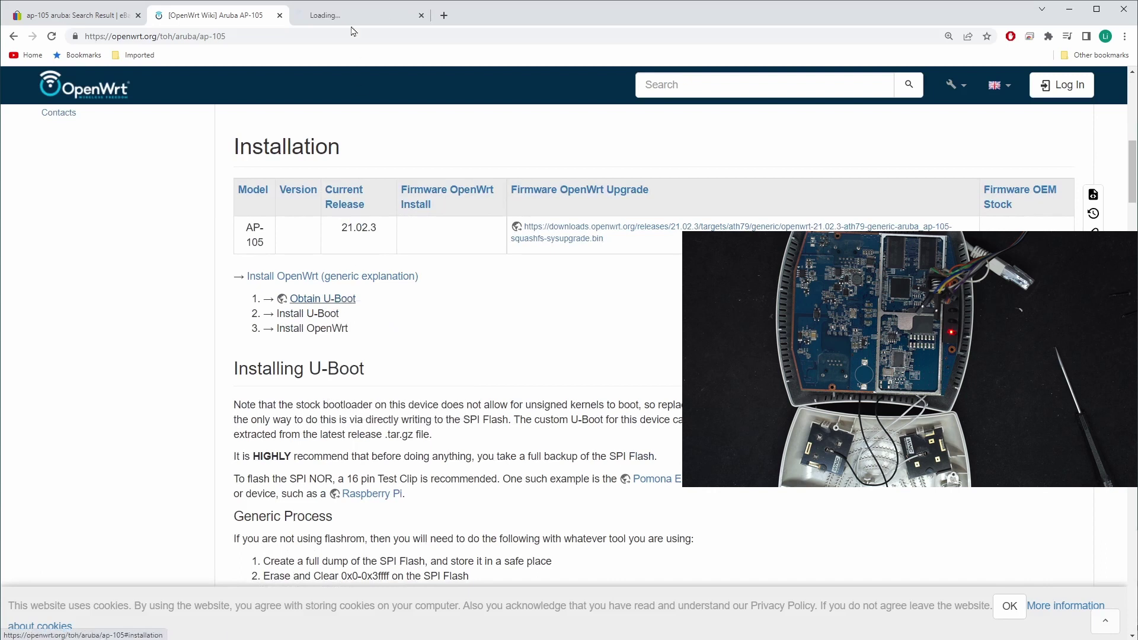
click(351, 18)
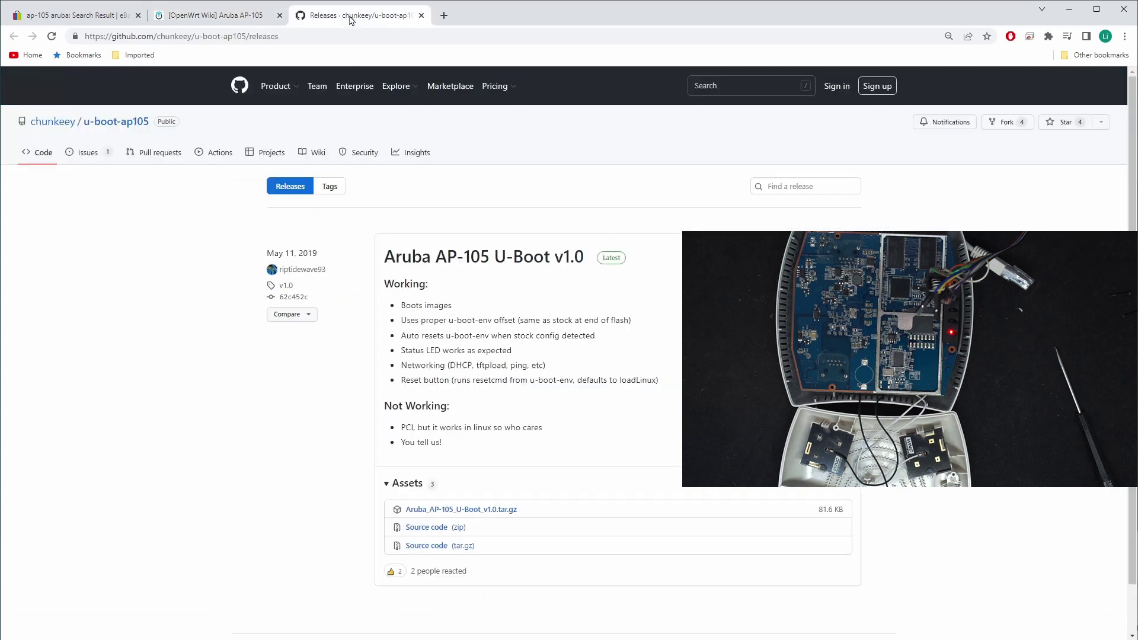
click(214, 14)
scroll(321, 346, up, 10)
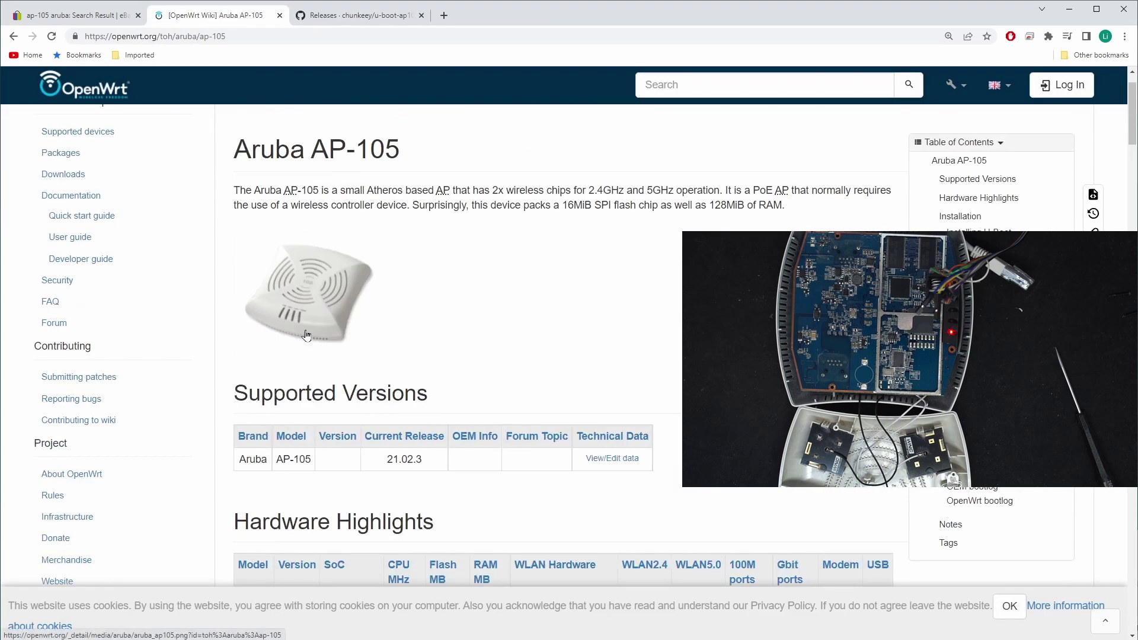
scroll(255, 303, up, 1)
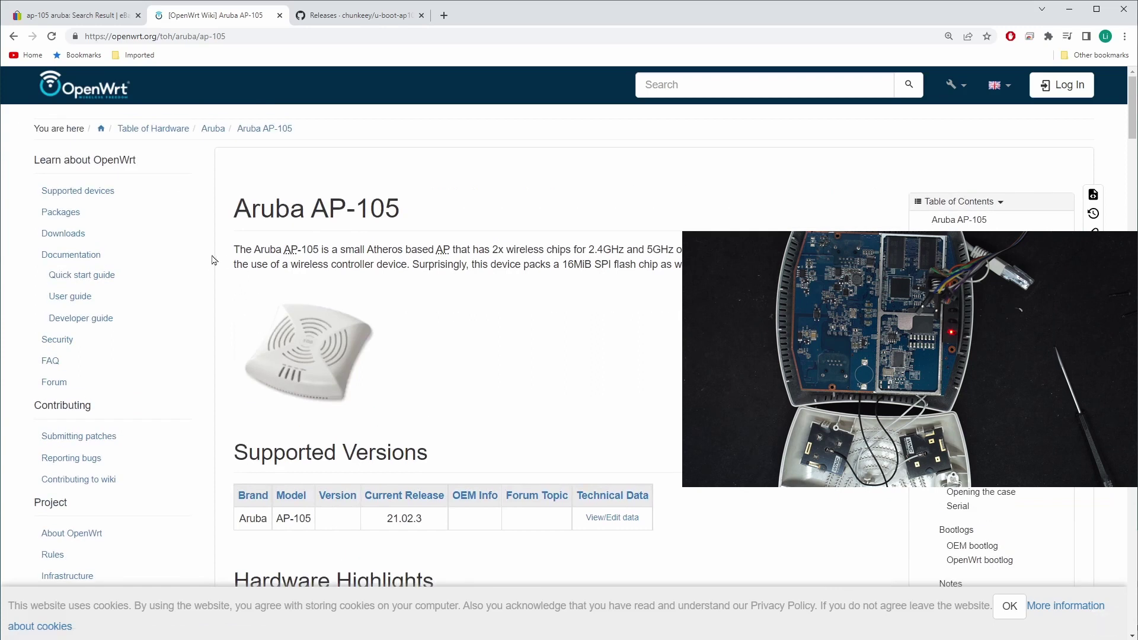
click(89, 237)
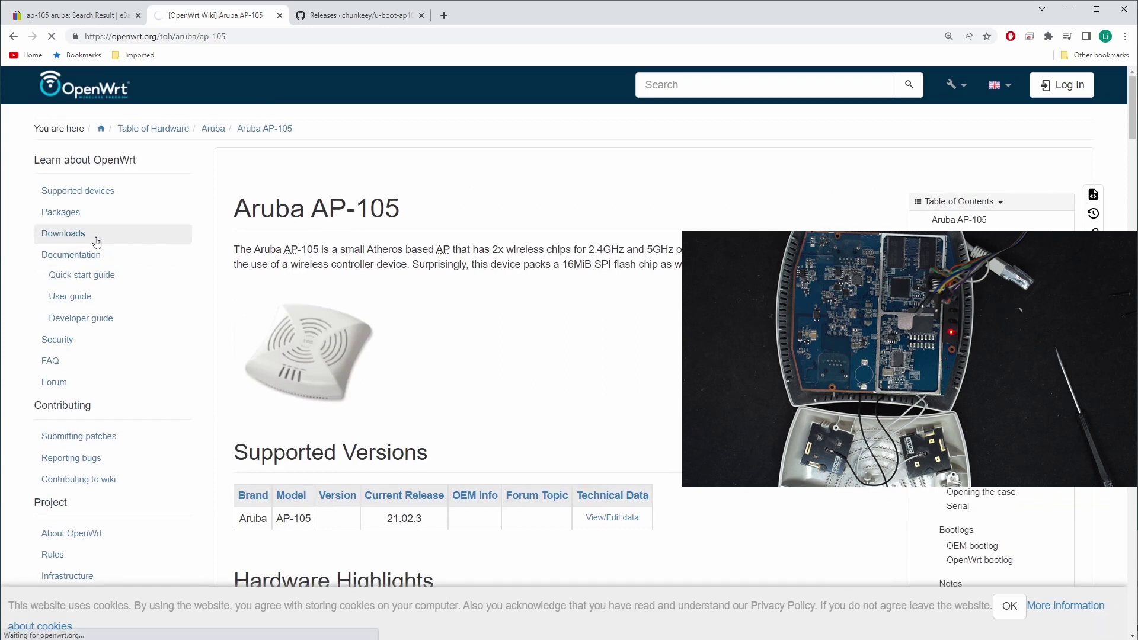
- Browse Stable Release builds to 21.02.3/targets/ath79/generic and scroll to the aruba_ap-105 images
scroll(415, 356, down, 2)
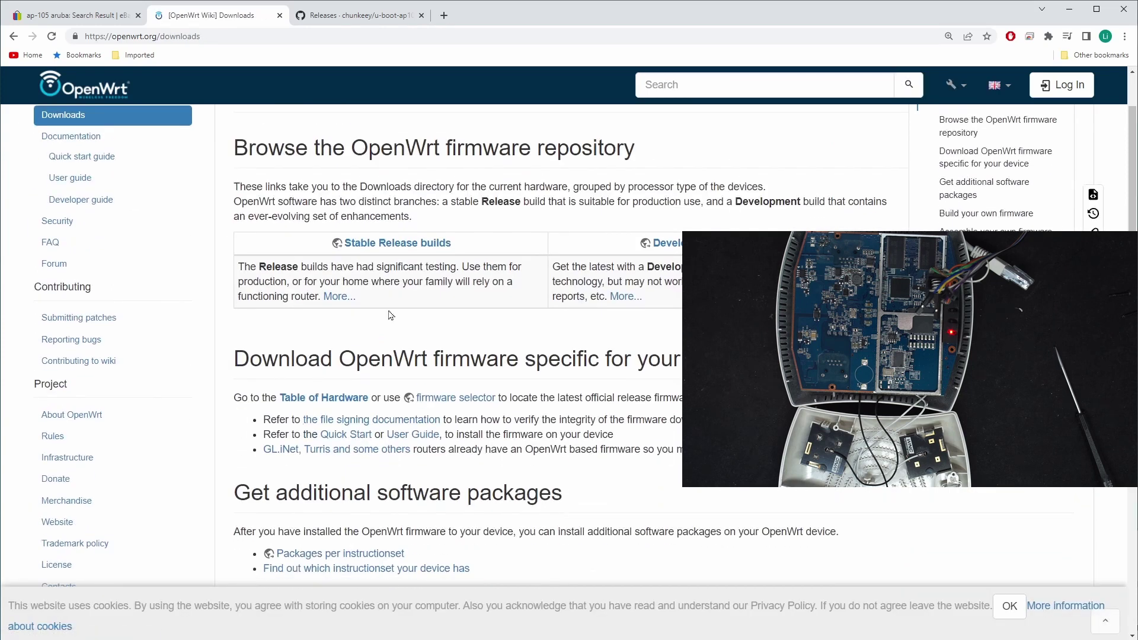
click(382, 249)
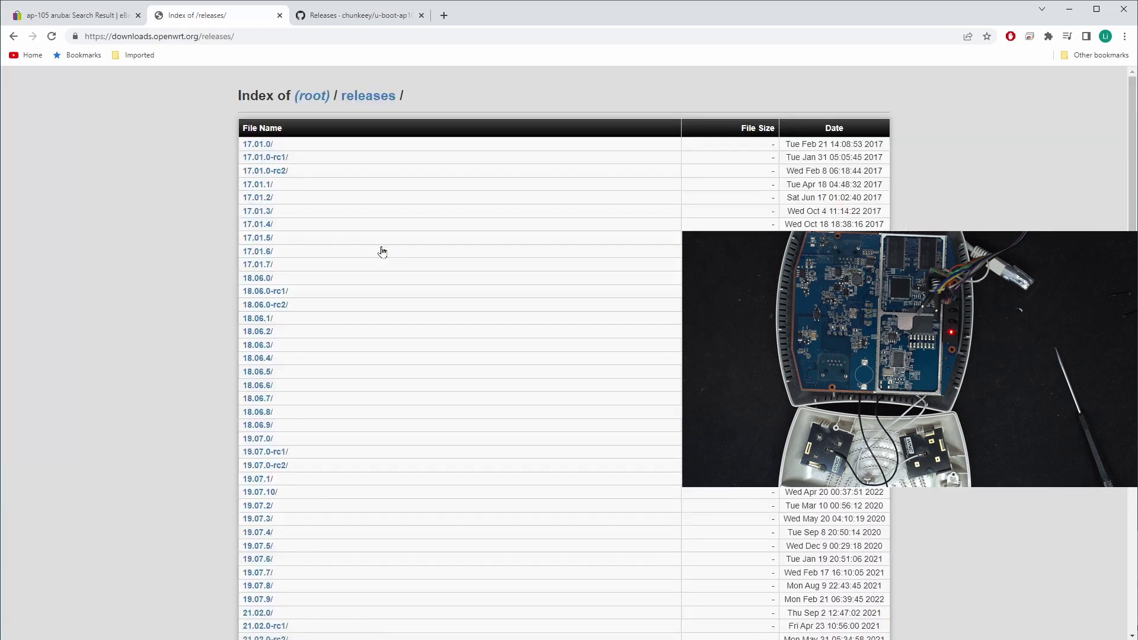
scroll(333, 388, down, 3)
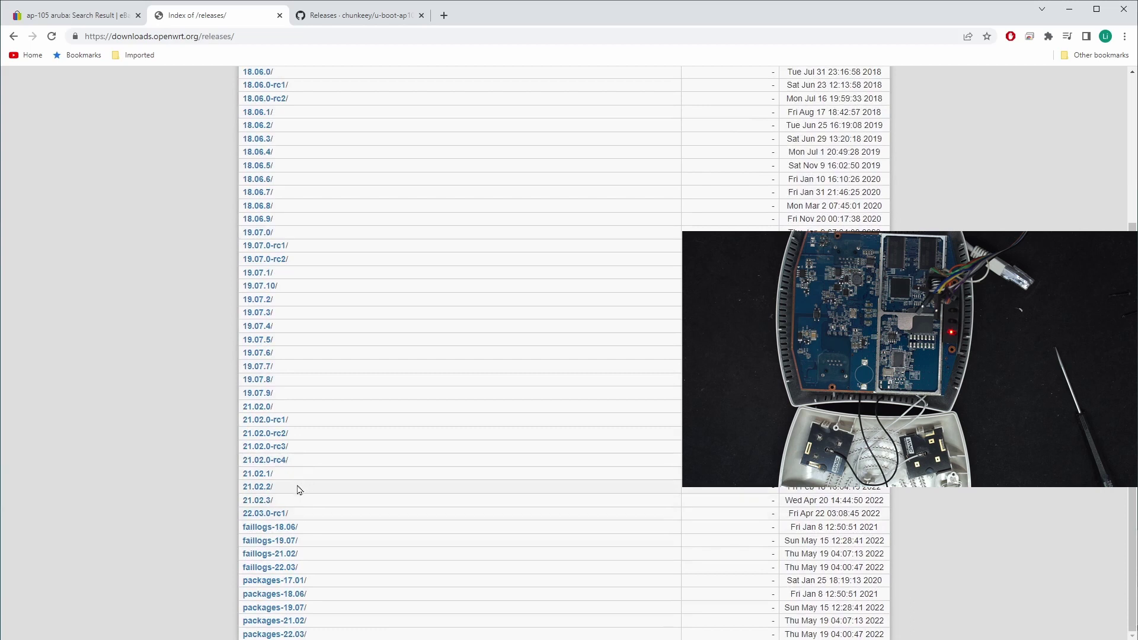
click(257, 501)
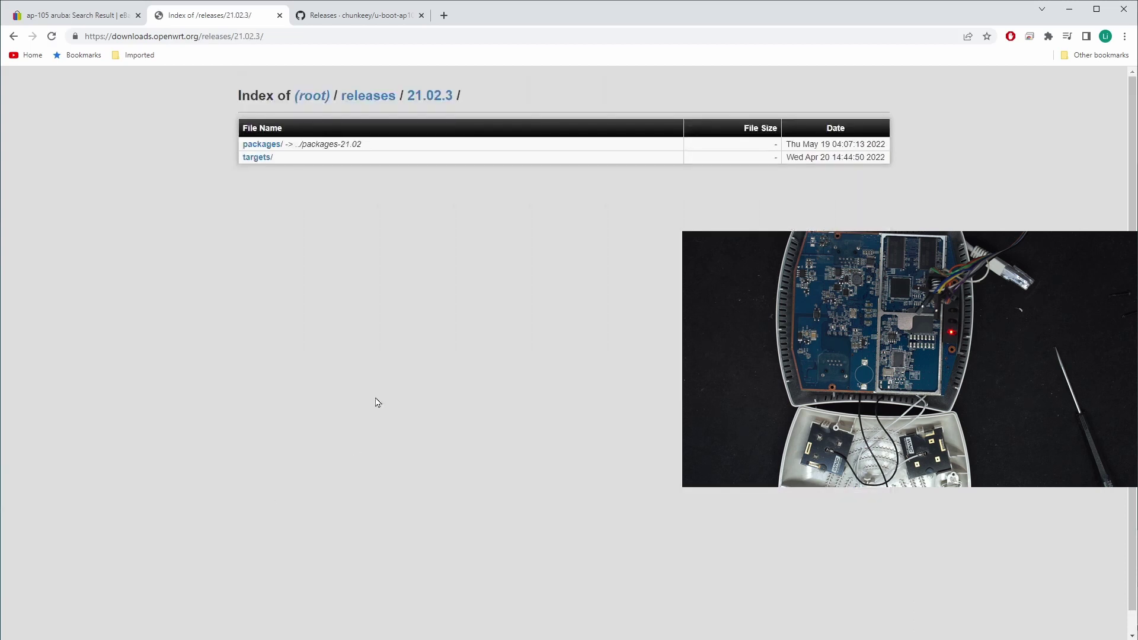
click(256, 158)
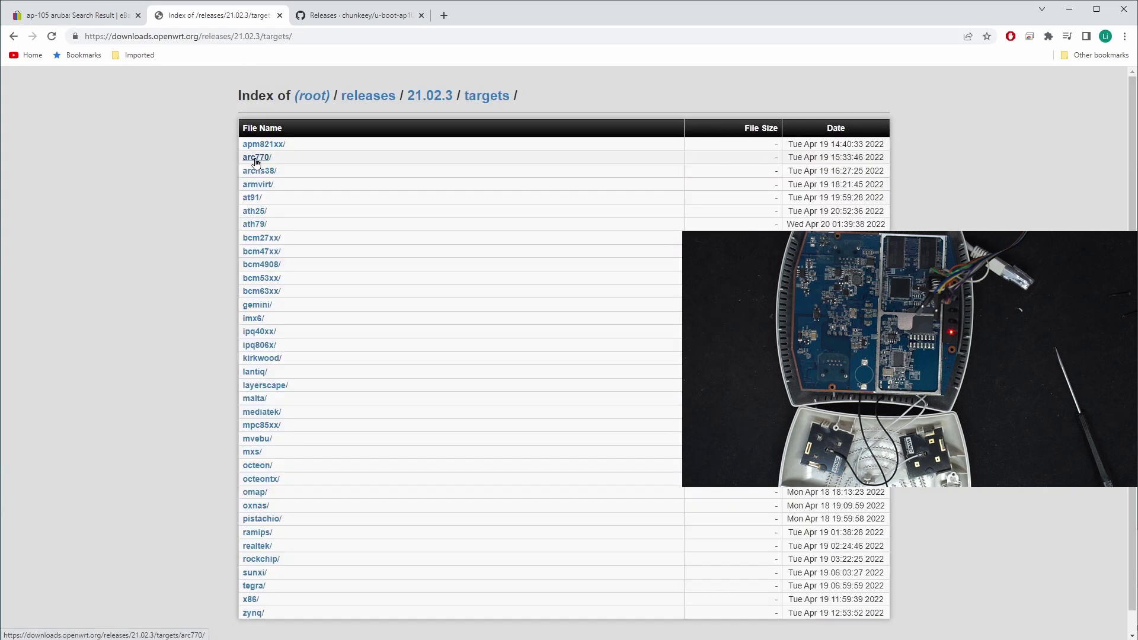
click(257, 225)
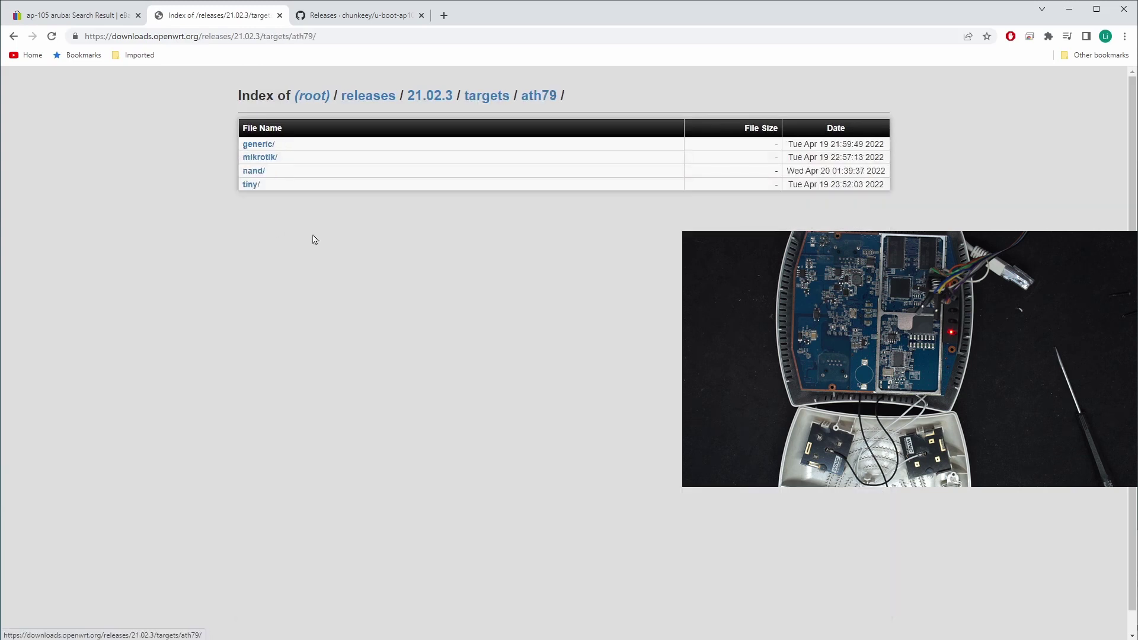
click(258, 145)
scroll(383, 414, down, 2)
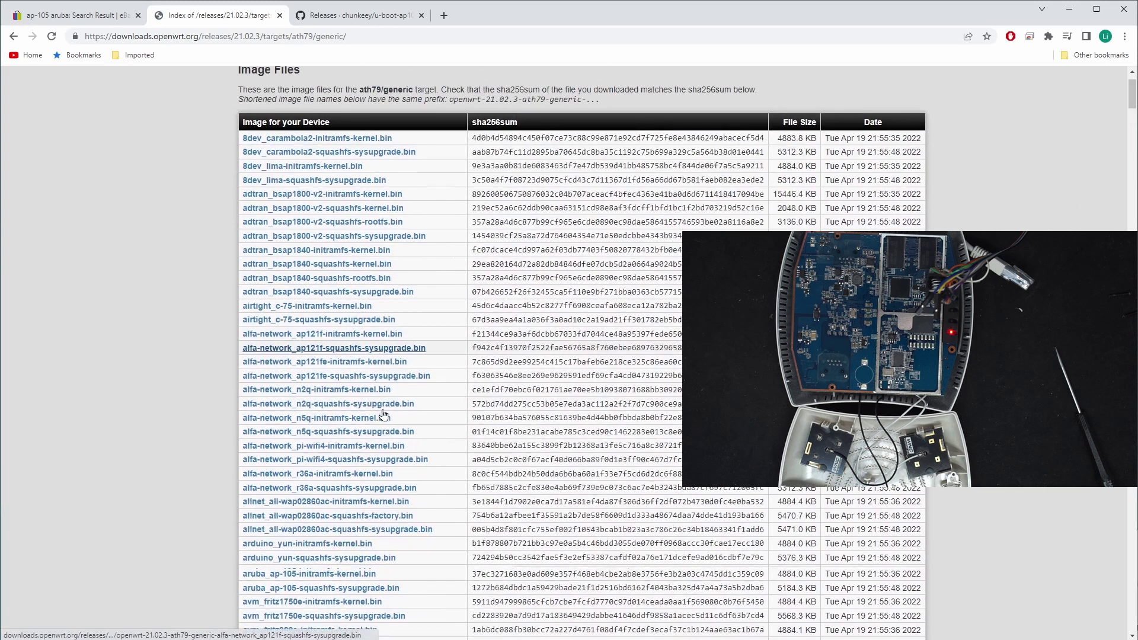
scroll(384, 415, down, 1)
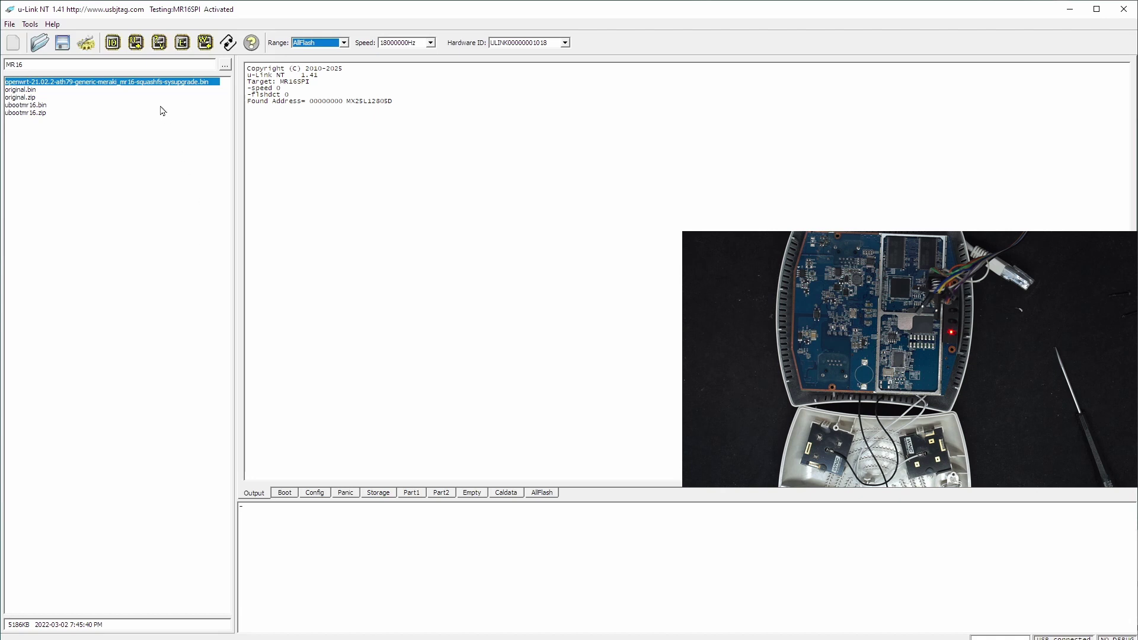
- Create a new Router target copied from MR16SPI and name it AP-105
click(26, 25)
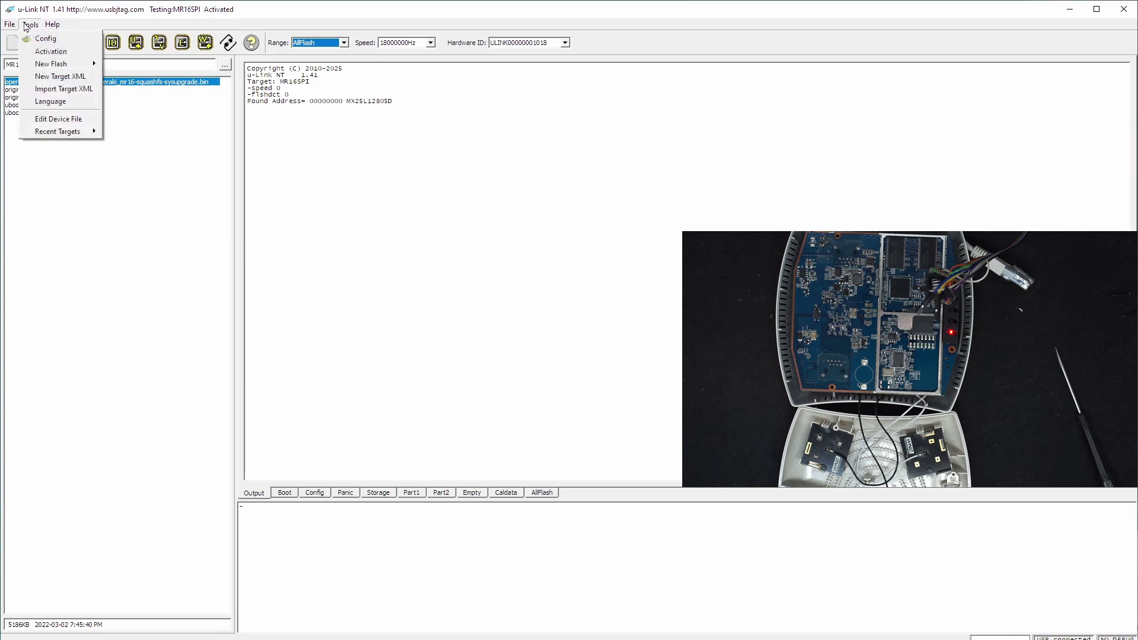
click(45, 76)
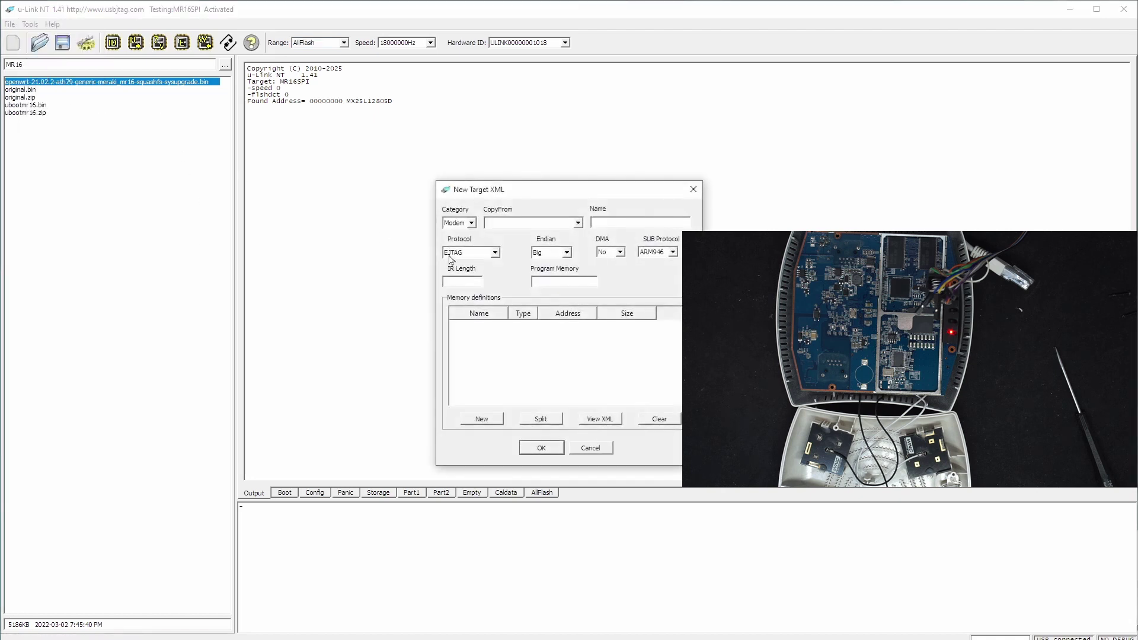
click(473, 224)
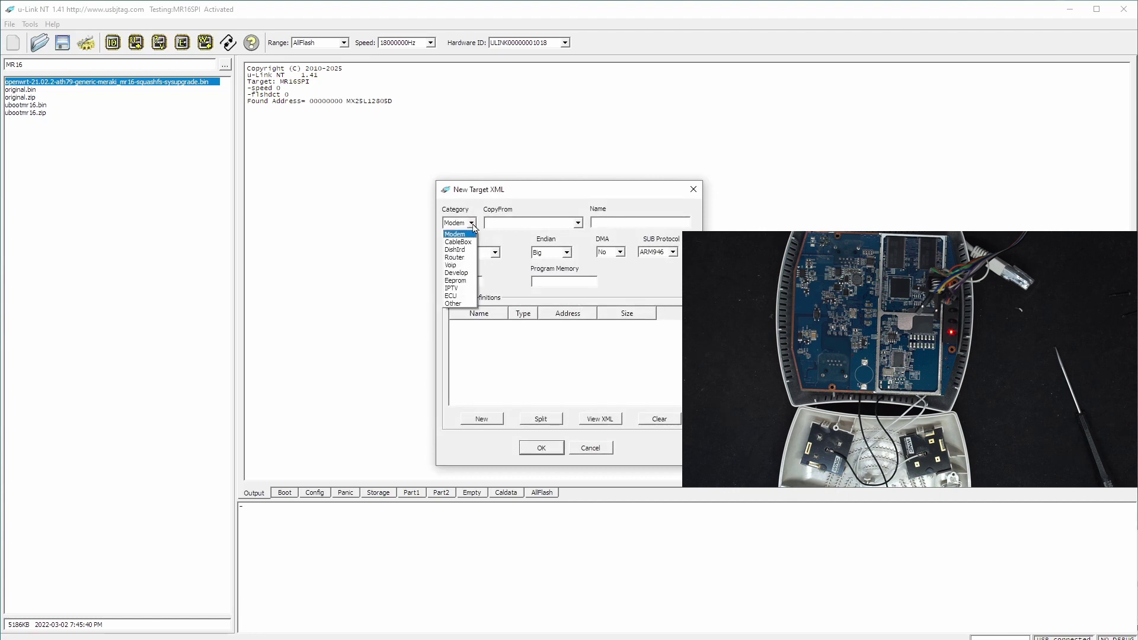
click(465, 258)
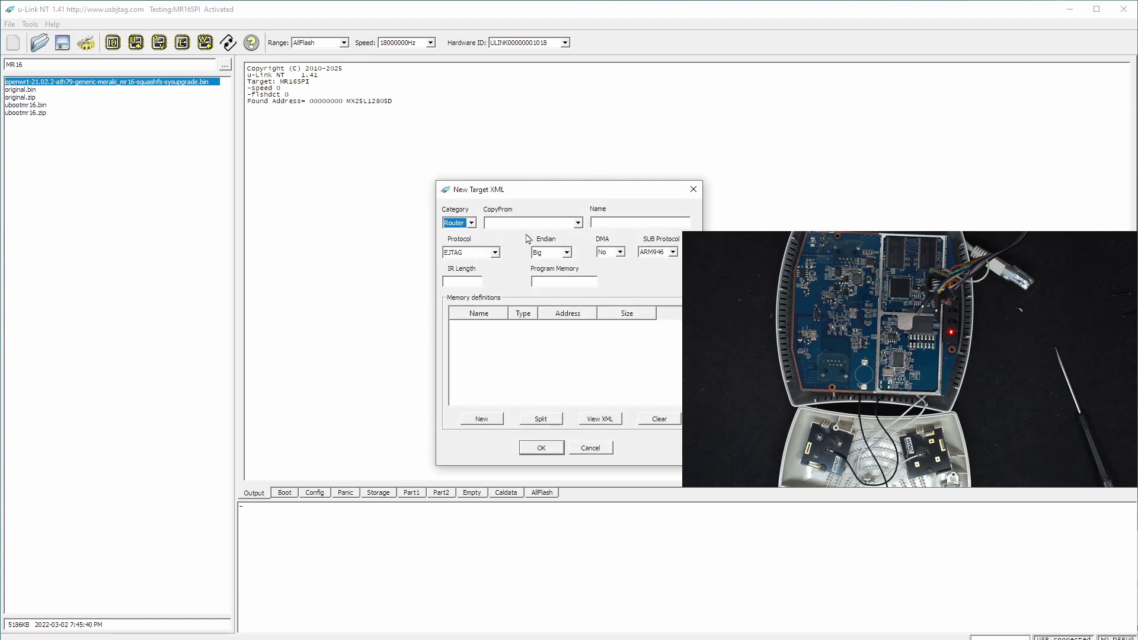
click(578, 223)
drag(578, 243, 576, 276)
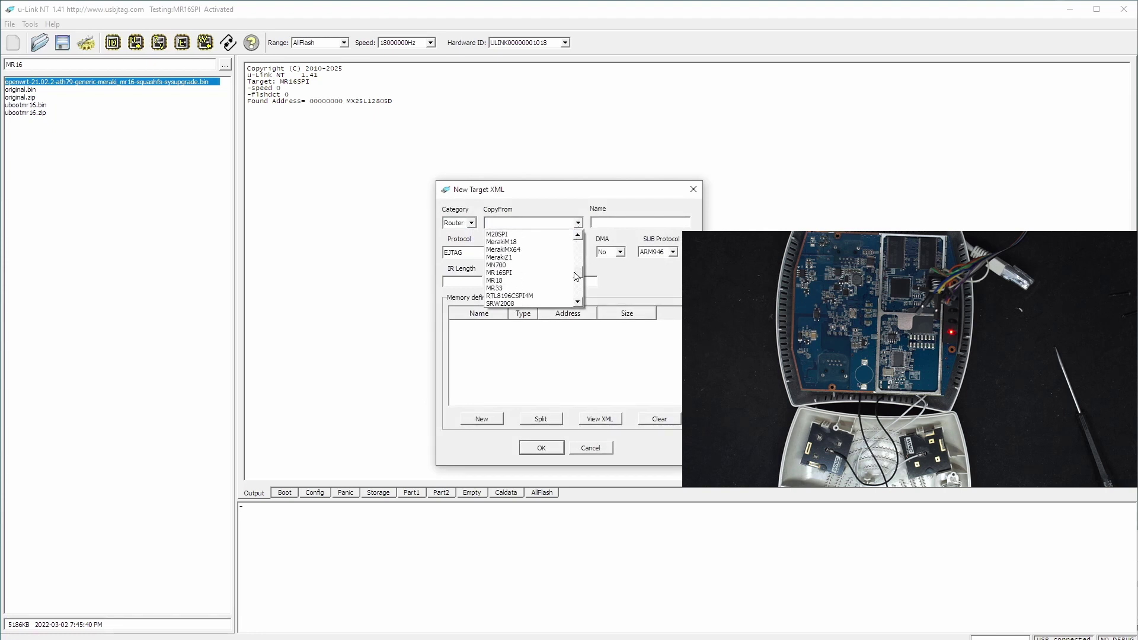
click(512, 273)
drag(626, 223, 541, 222)
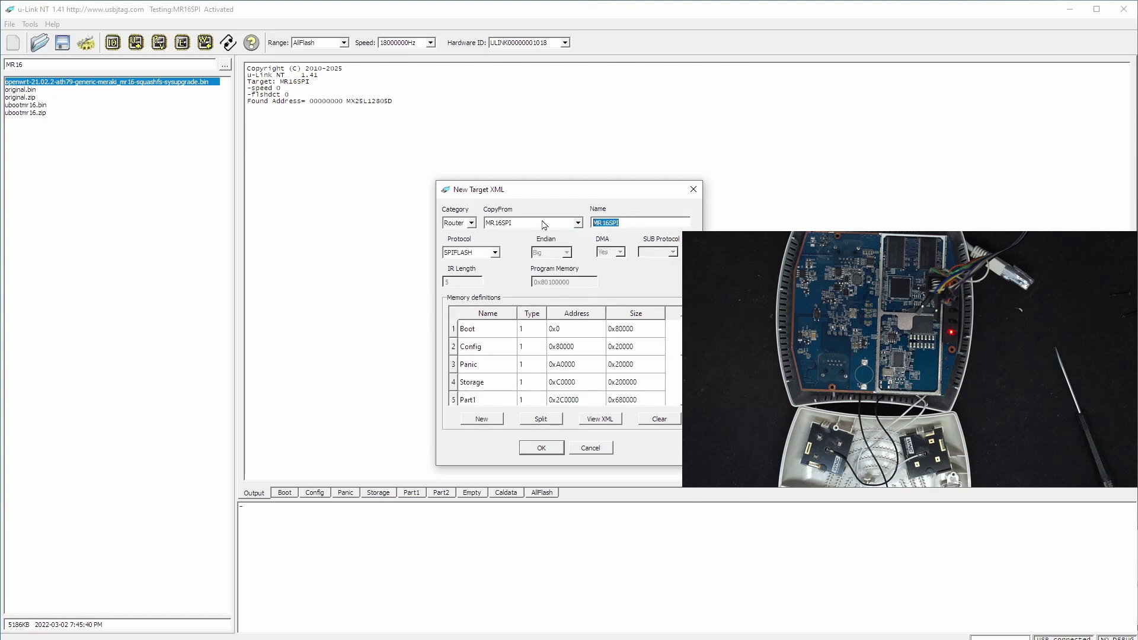
text(AP-105)
- Merge Config and the other partitions into Boot, then rename Boot to u-Boot
click(636, 349)
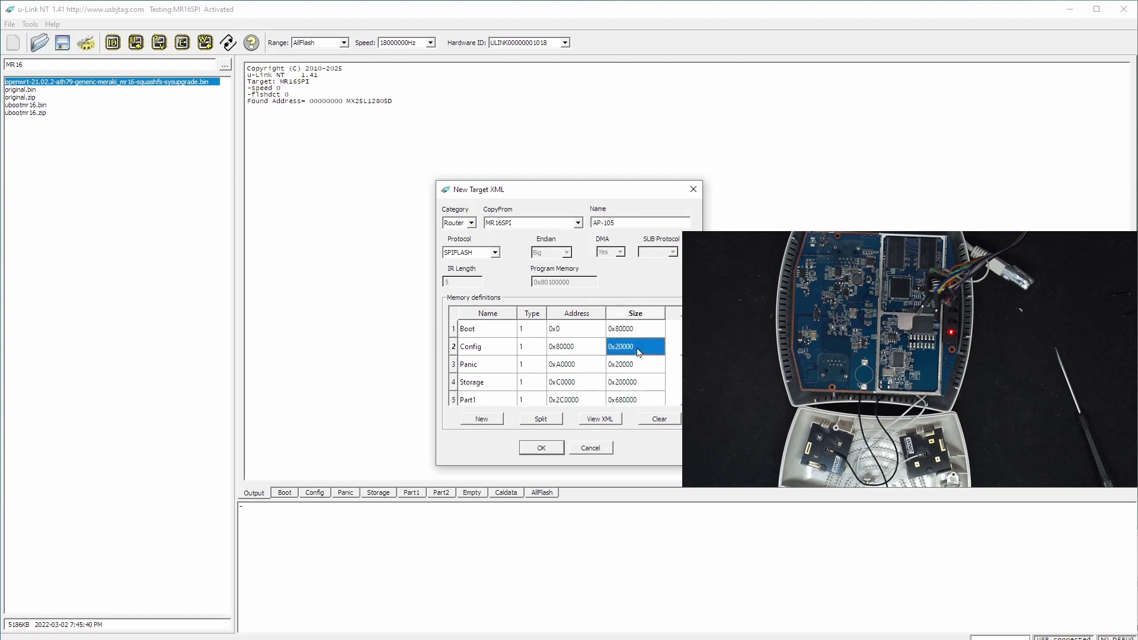
click(653, 419)
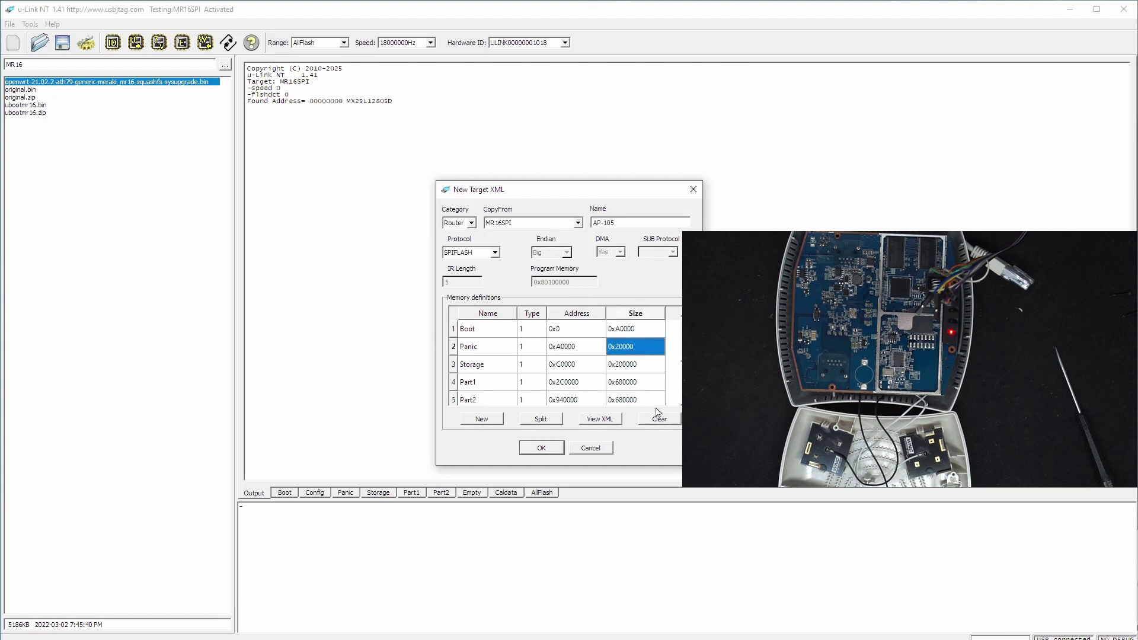
click(659, 418)
click(659, 418)
click(660, 419)
click(660, 419)
click(660, 419)
click(660, 419)
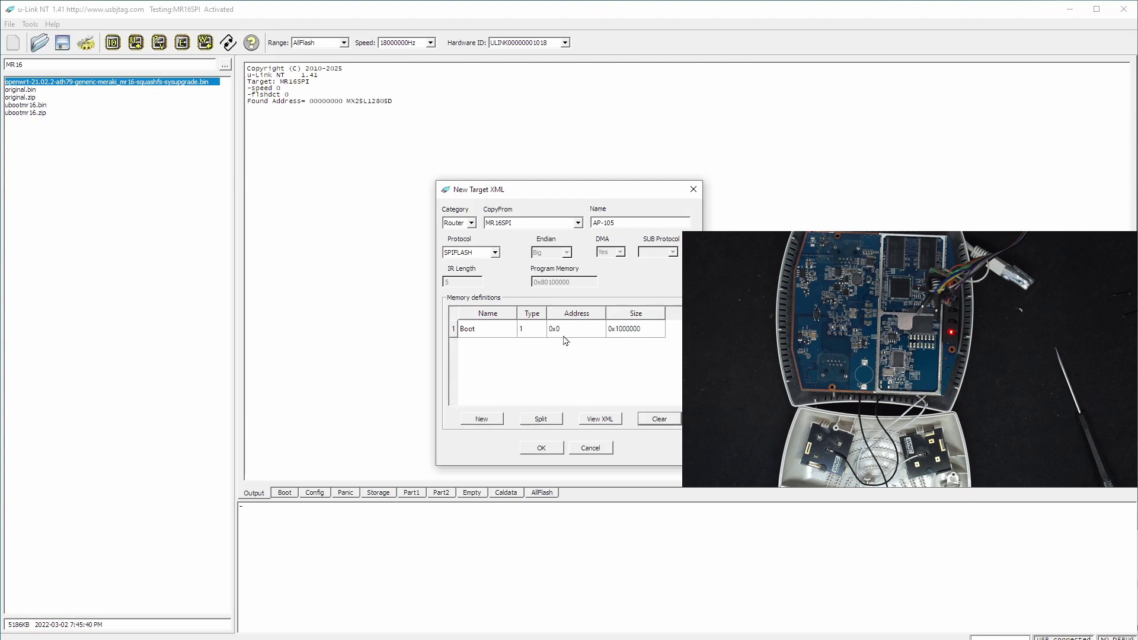
click(481, 331)
click(482, 329)
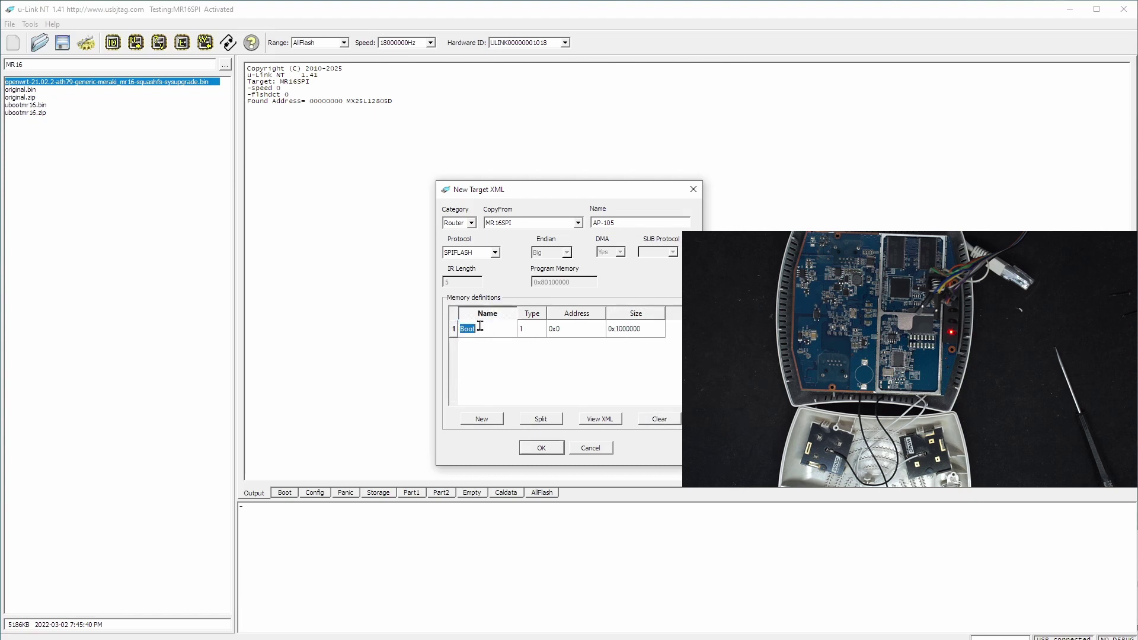
text(u-)
key(Return)
- Split u-Boot to size 0x40000, naming the remainder kernel
click(541, 419)
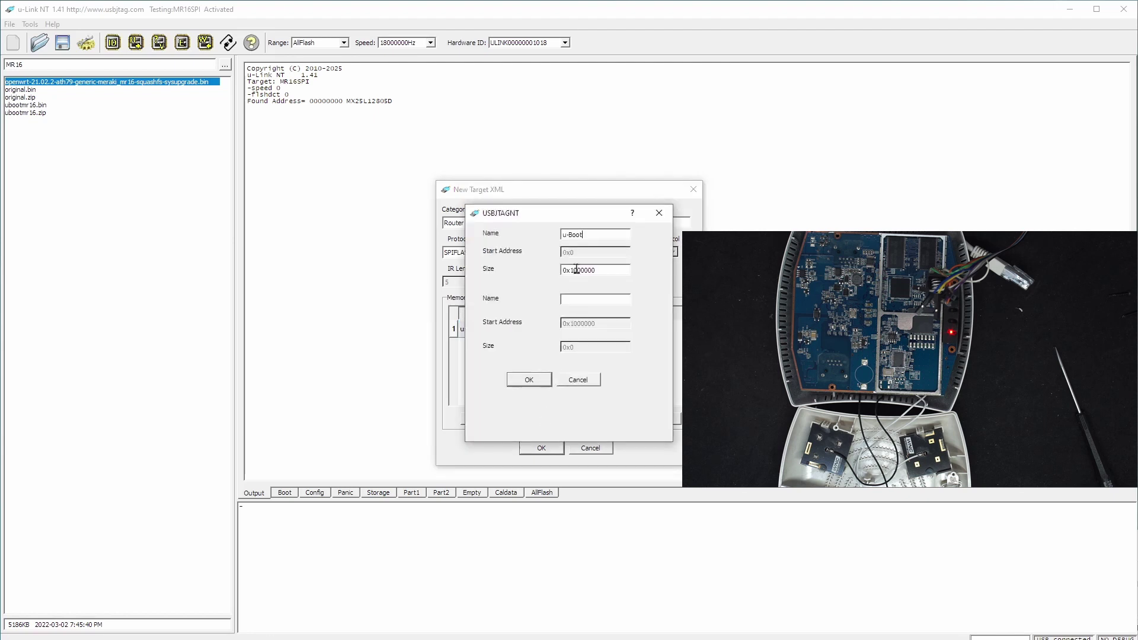
drag(573, 270, 639, 271)
key(BackSpace)
click(591, 300)
text(kernel)
click(535, 383)
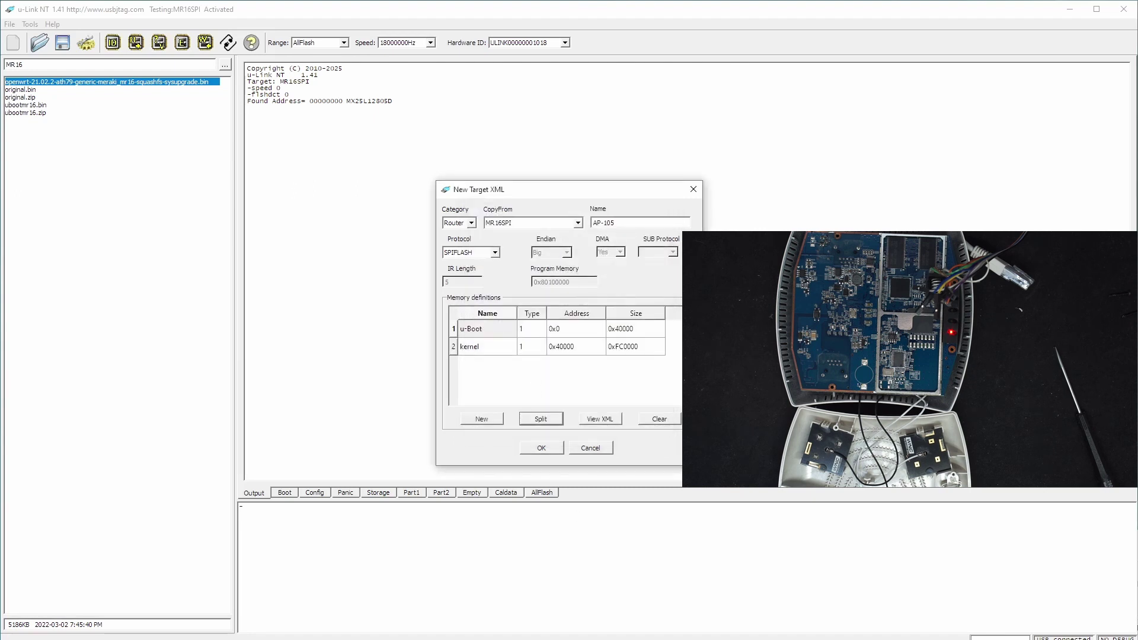
click(541, 448)
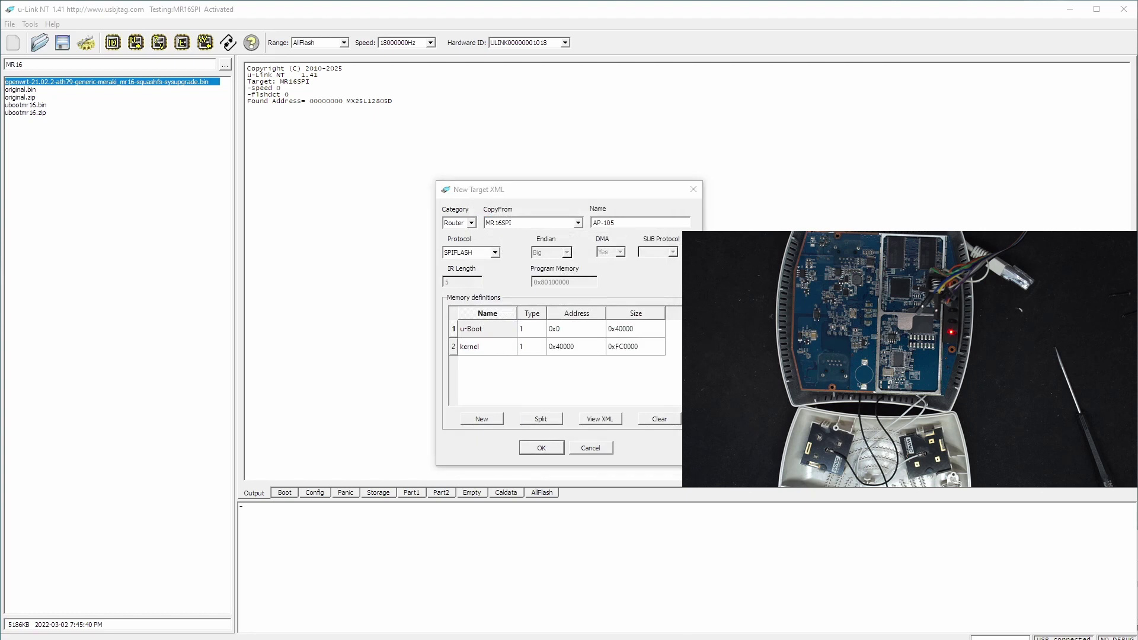
- Split kernel to size 0x4d0000, leaving the remainder as fs
click(615, 354)
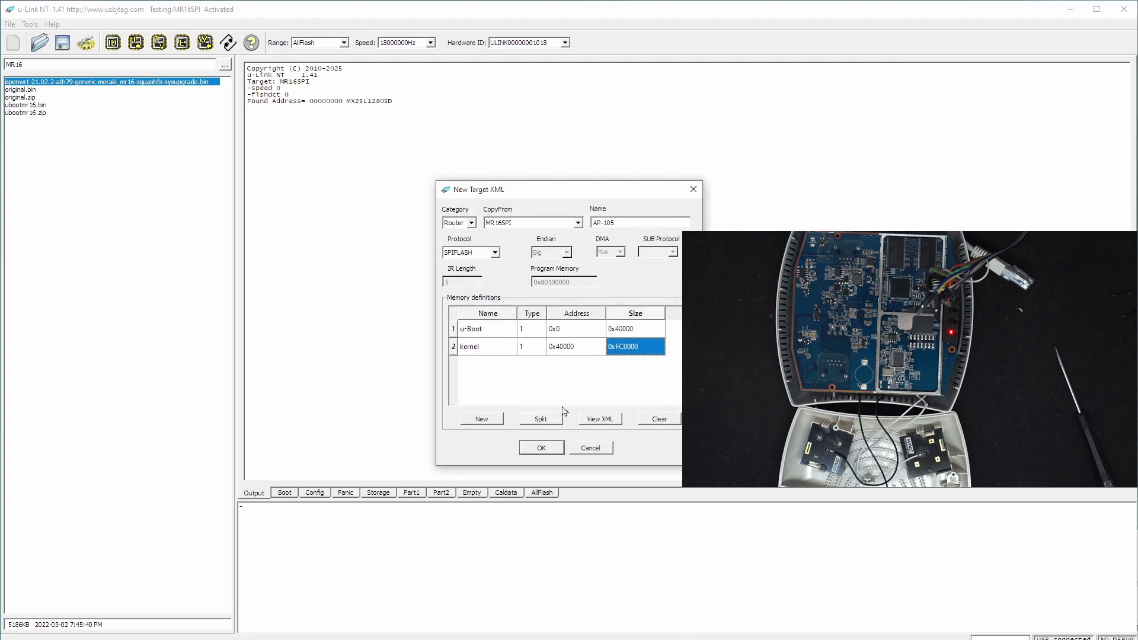
click(550, 423)
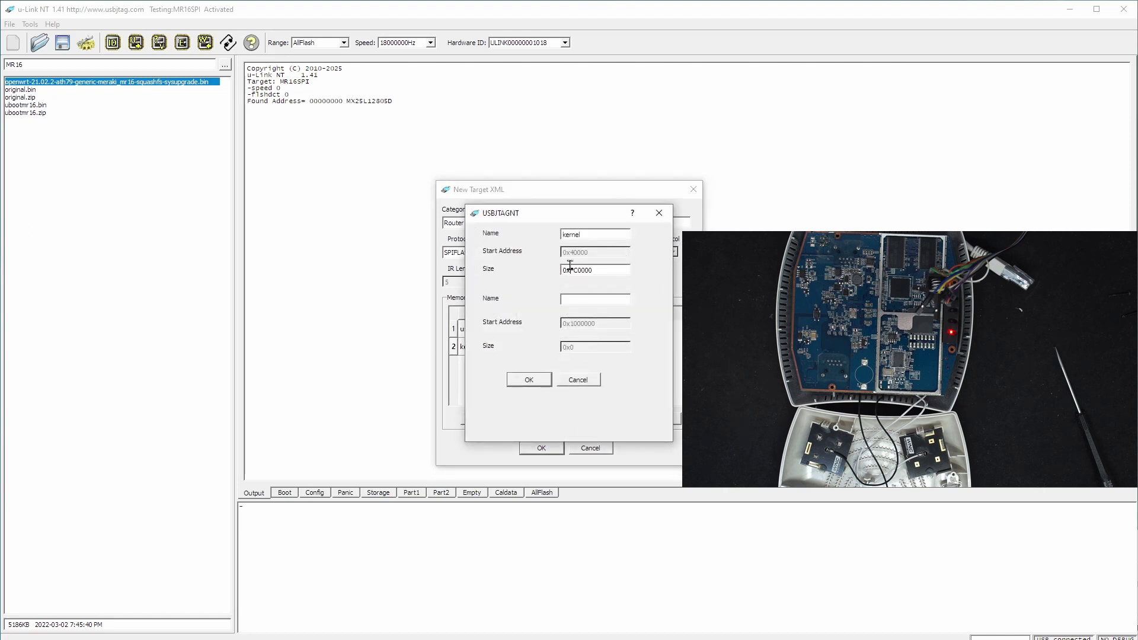
drag(572, 268, 615, 268)
text(4d0000)
click(599, 295)
click(542, 380)
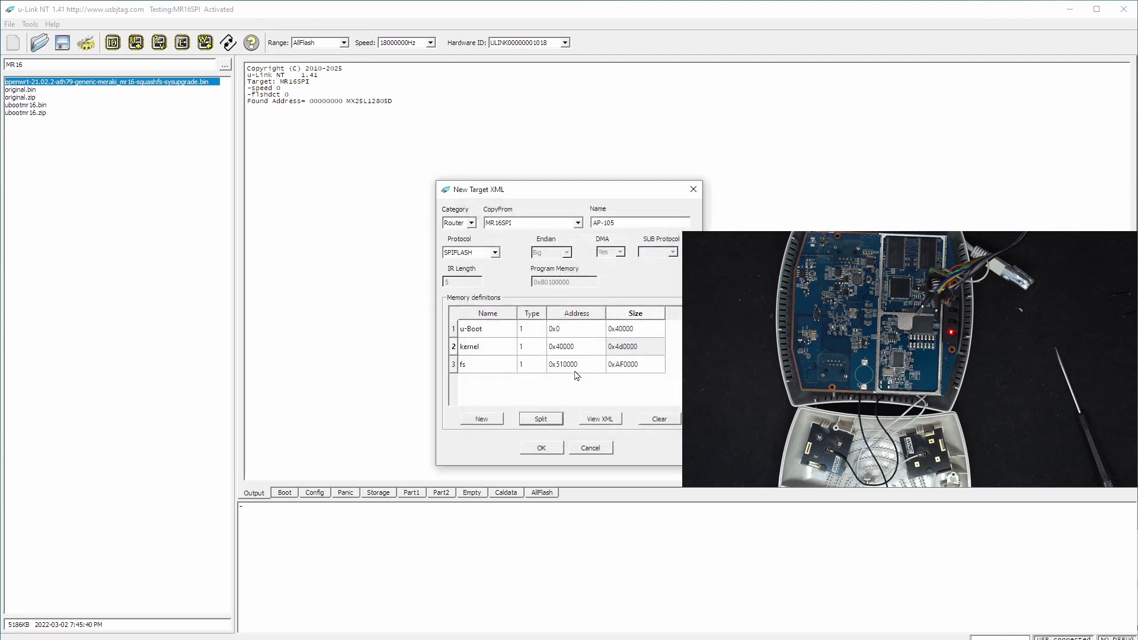
- Split fs to size 0xad0000, naming the 0x20000 remainder hwinfo
click(618, 365)
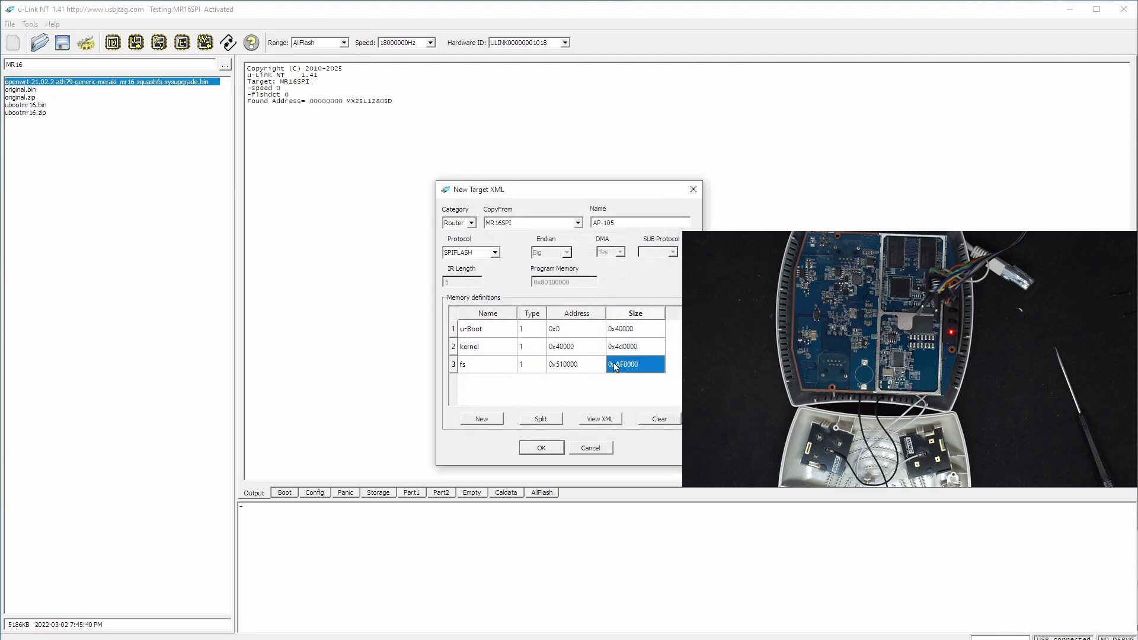
click(541, 419)
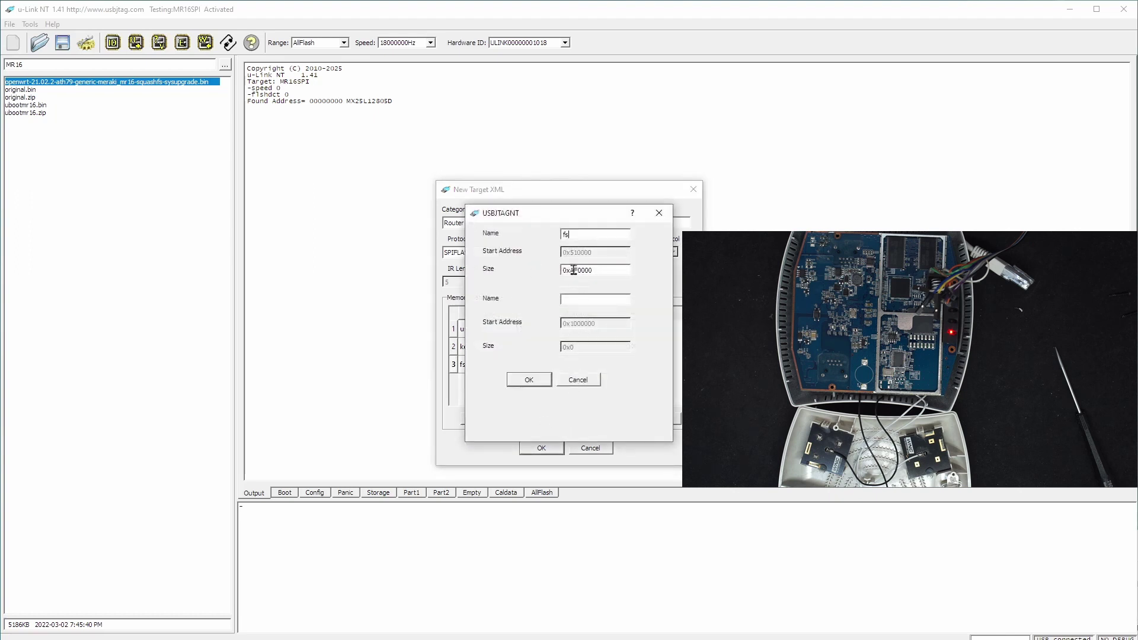
drag(570, 270, 622, 271)
text(a)
click(596, 304)
text(hwinfo)
click(541, 380)
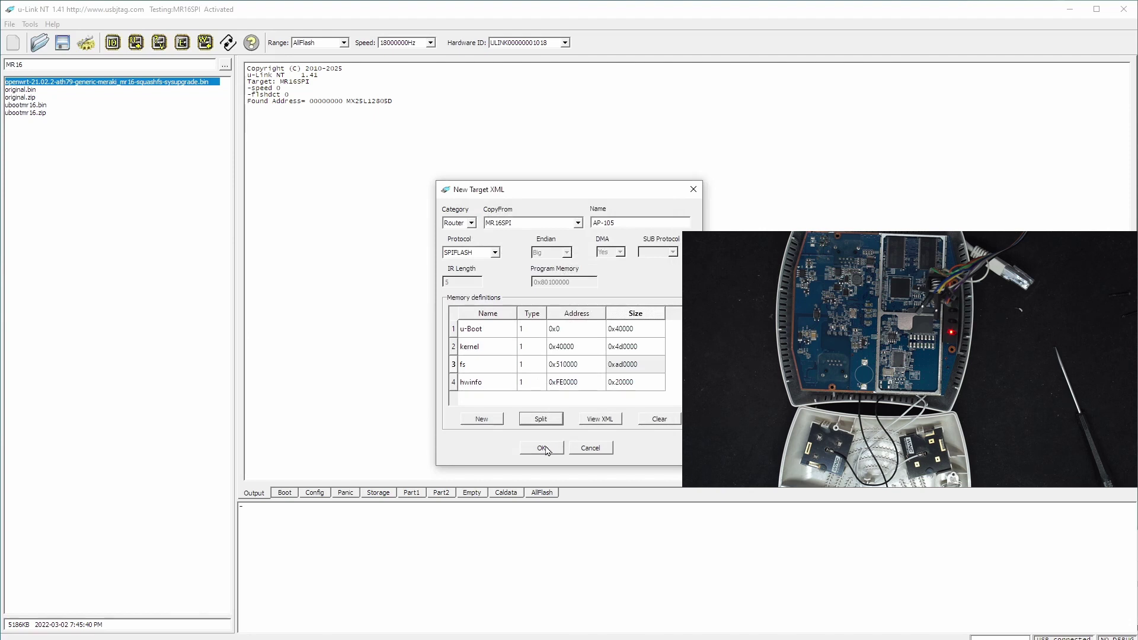
- Save the AP-105 target, select it in Config as the active target, and show its u-Boot buffer
click(544, 449)
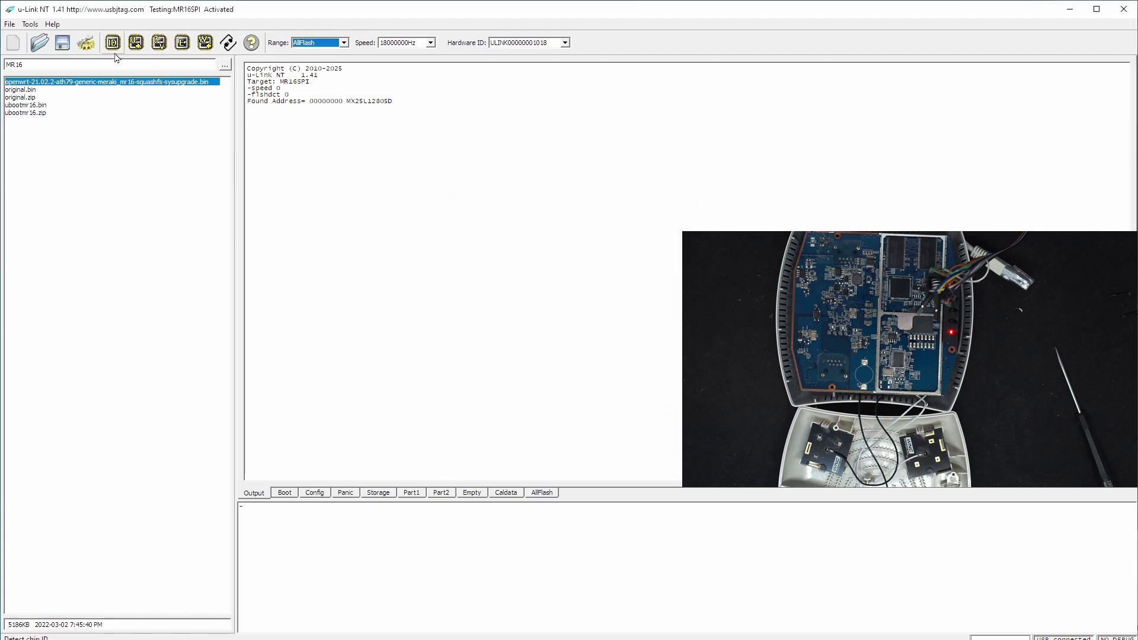
click(88, 44)
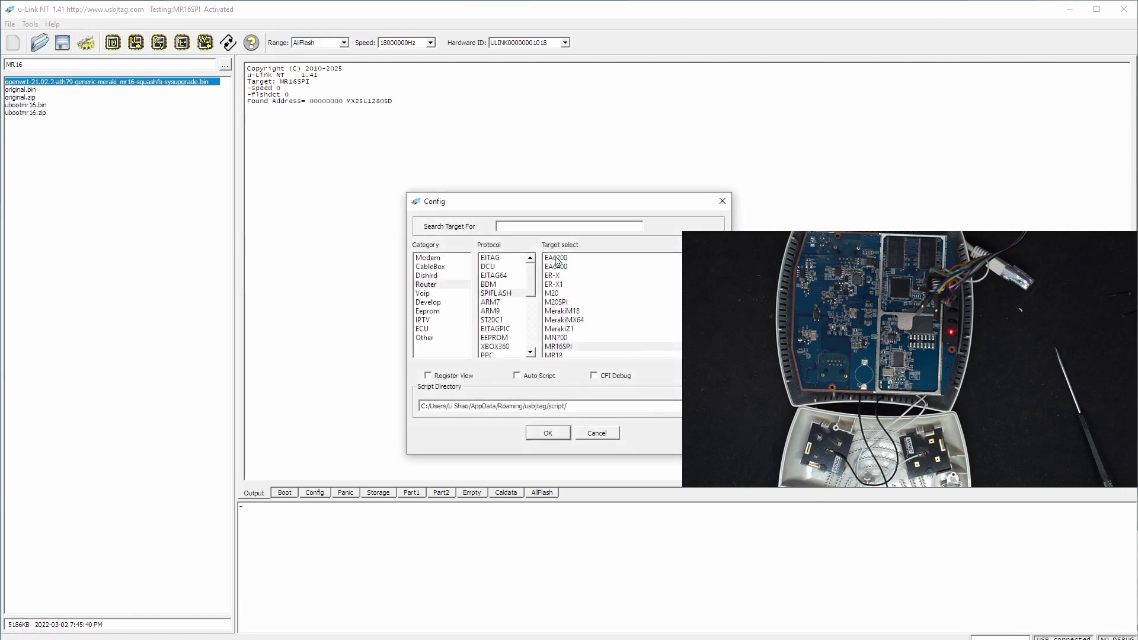
text(ap)
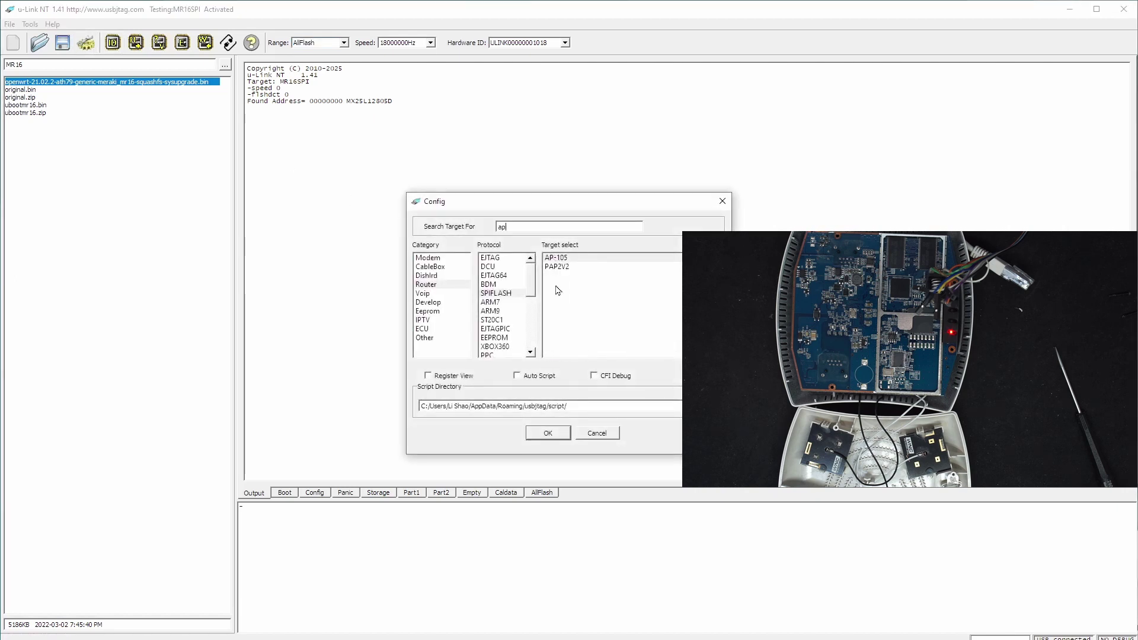
double_click(558, 259)
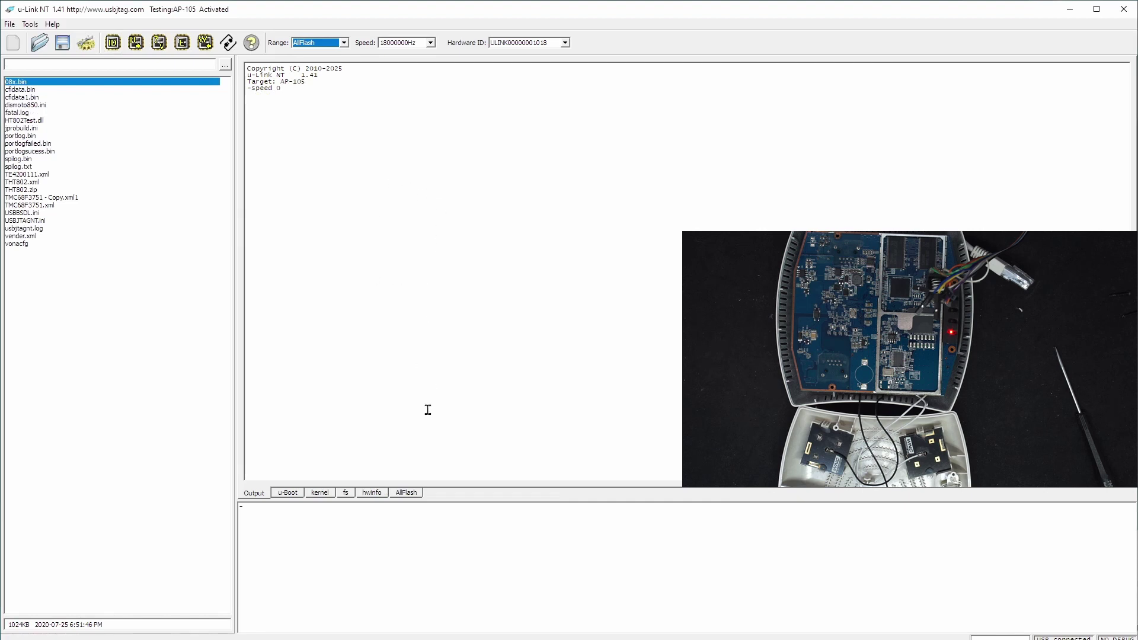
click(287, 493)
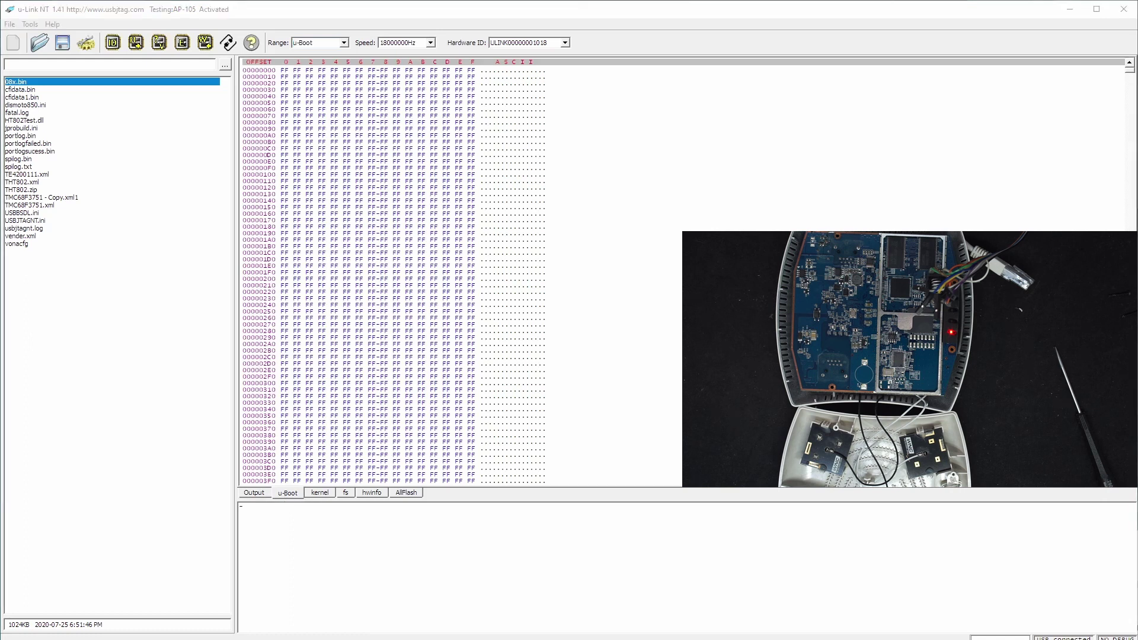
- In Chrome, view the AP-105 eBay listings, then go back to the ath79 release index
key(alt+Tab)
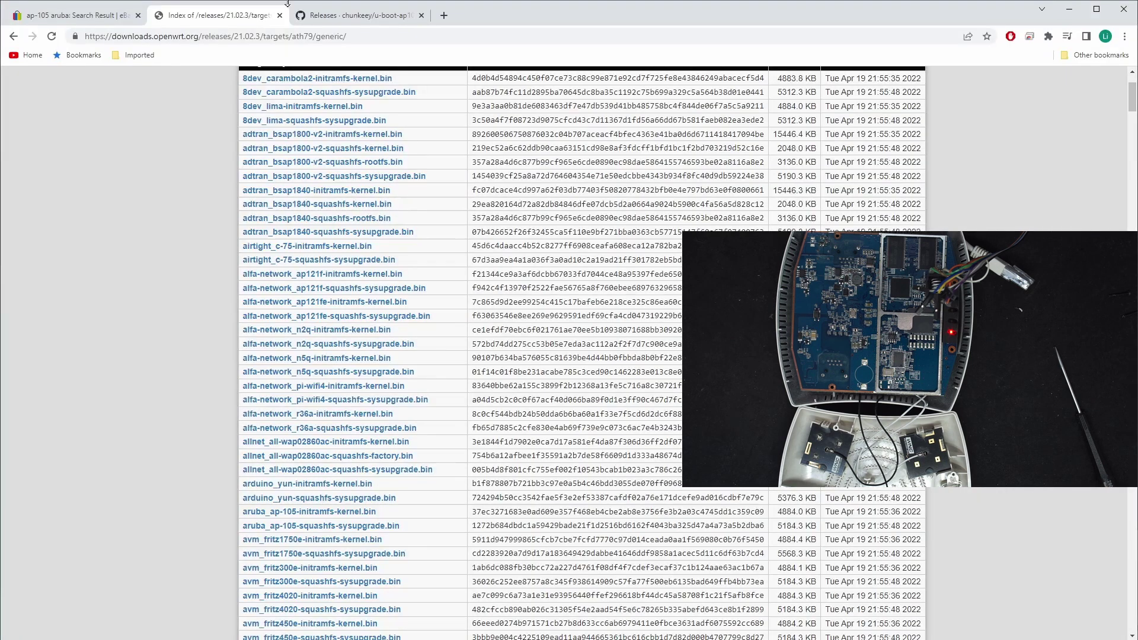
click(96, 13)
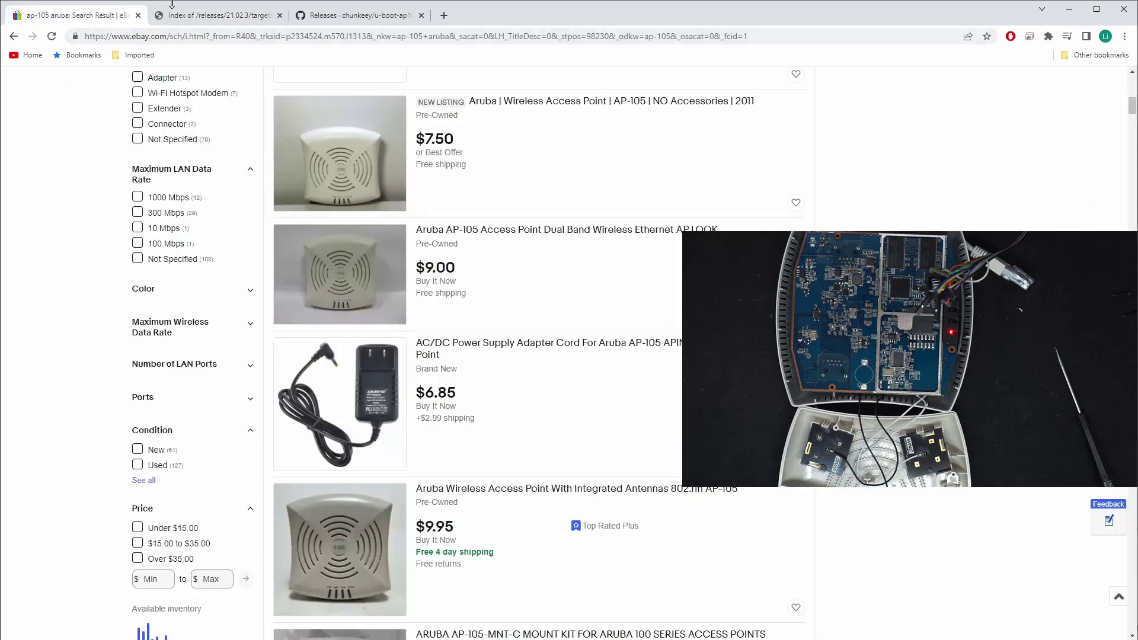
click(182, 14)
click(13, 37)
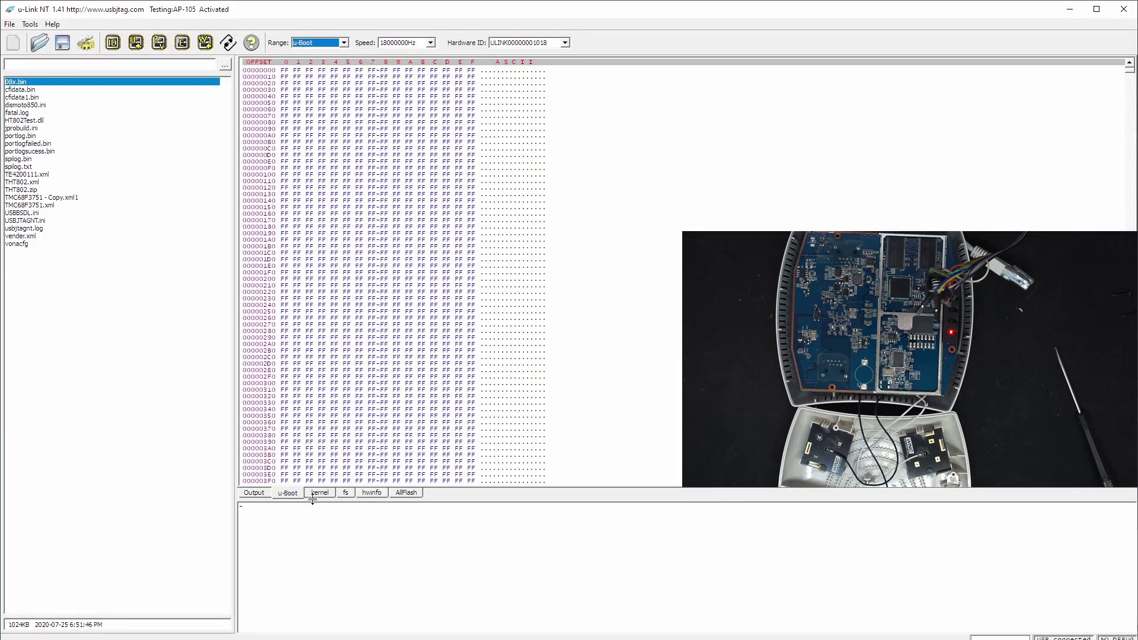
- View the kernel, fs and hwinfo buffers in turn, then return to the Output log
click(320, 494)
click(351, 495)
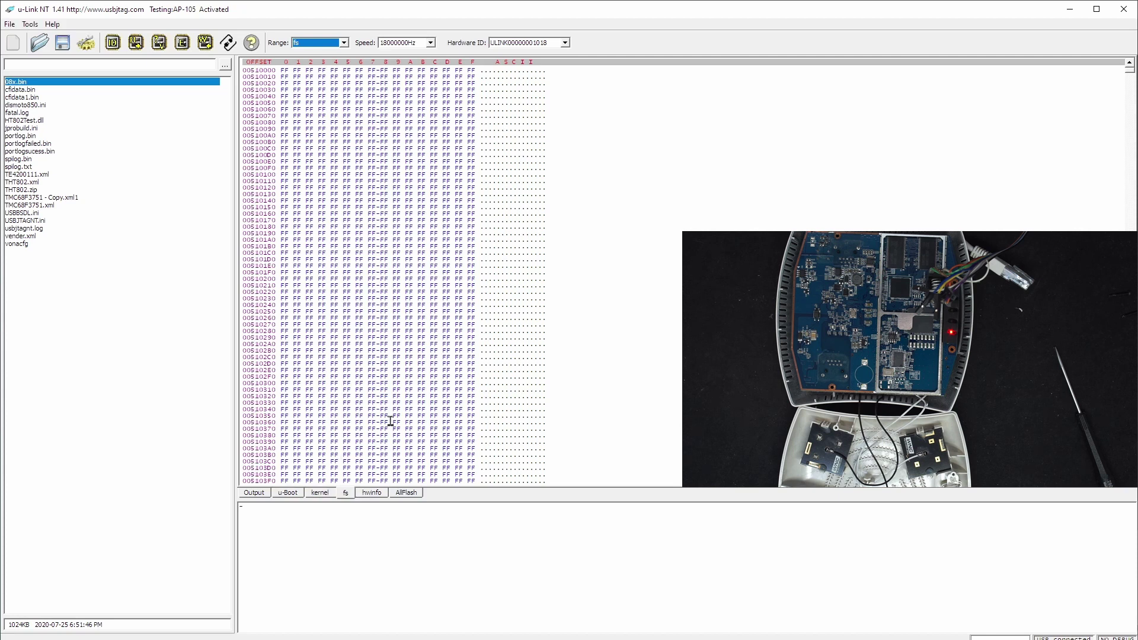
click(372, 493)
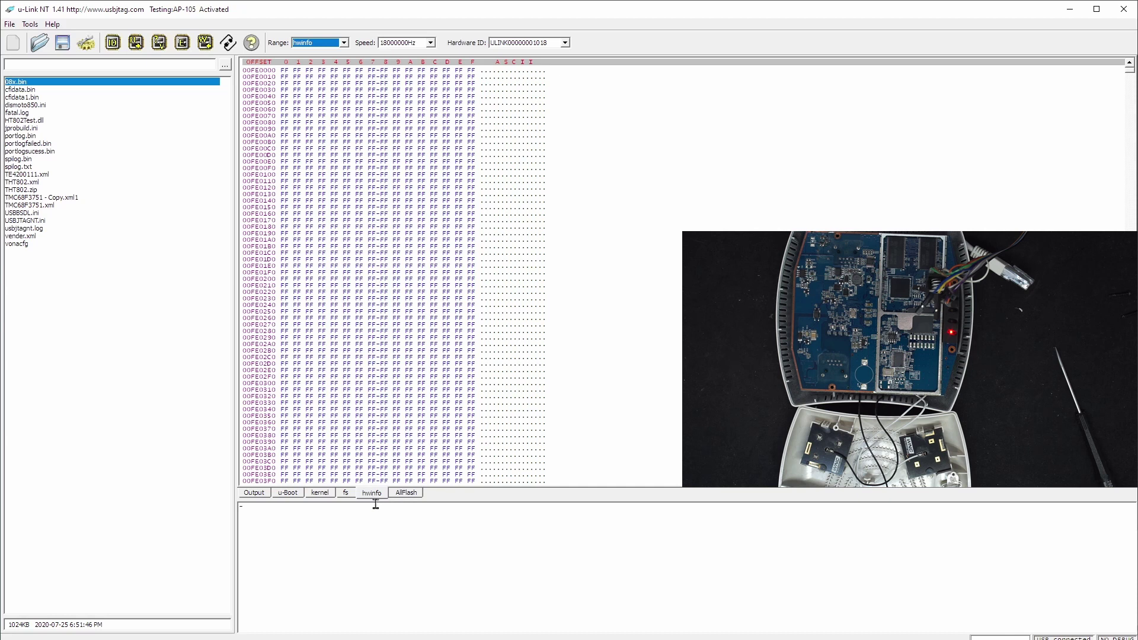
click(253, 493)
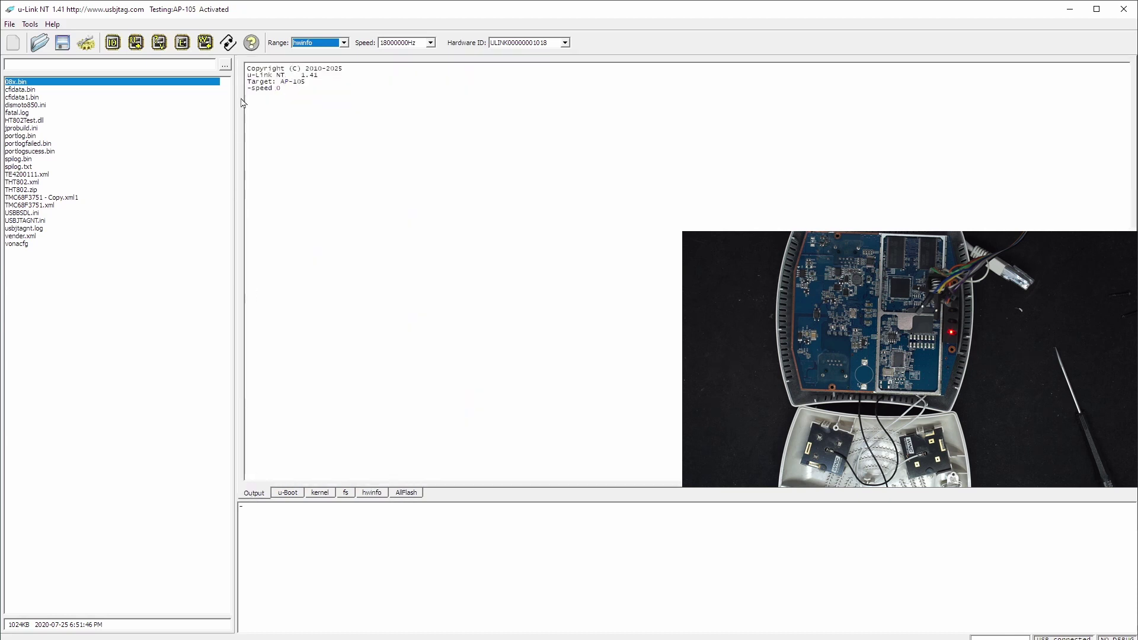
- Set ap-105 as the working folder and detect the MX25L12805D flash chip
click(224, 67)
click(224, 109)
double_click(224, 109)
click(515, 430)
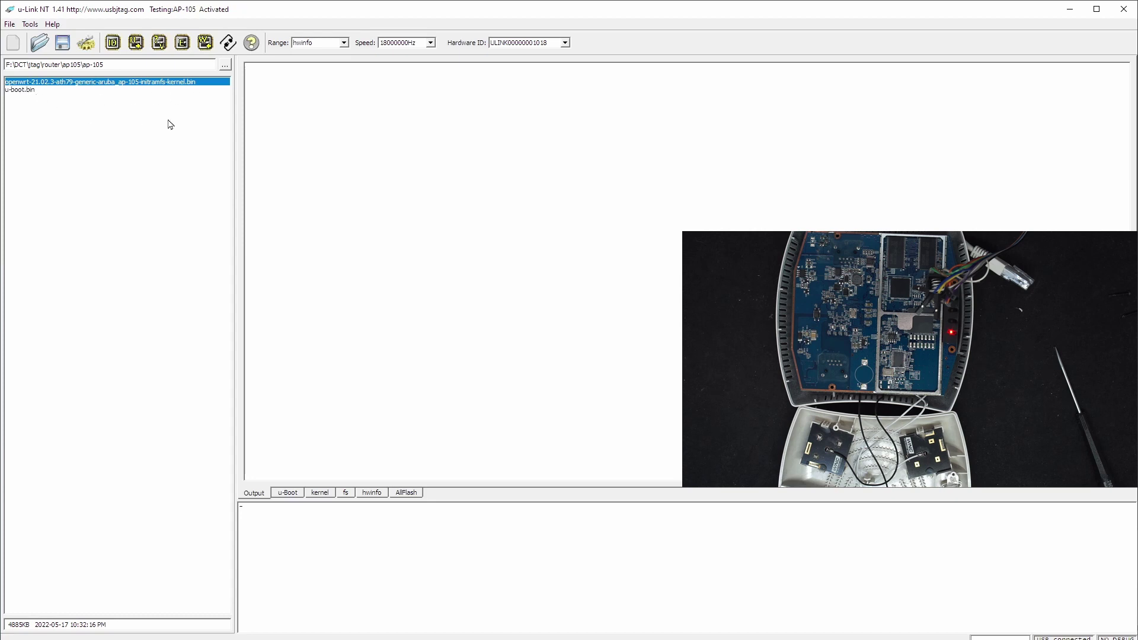
click(113, 46)
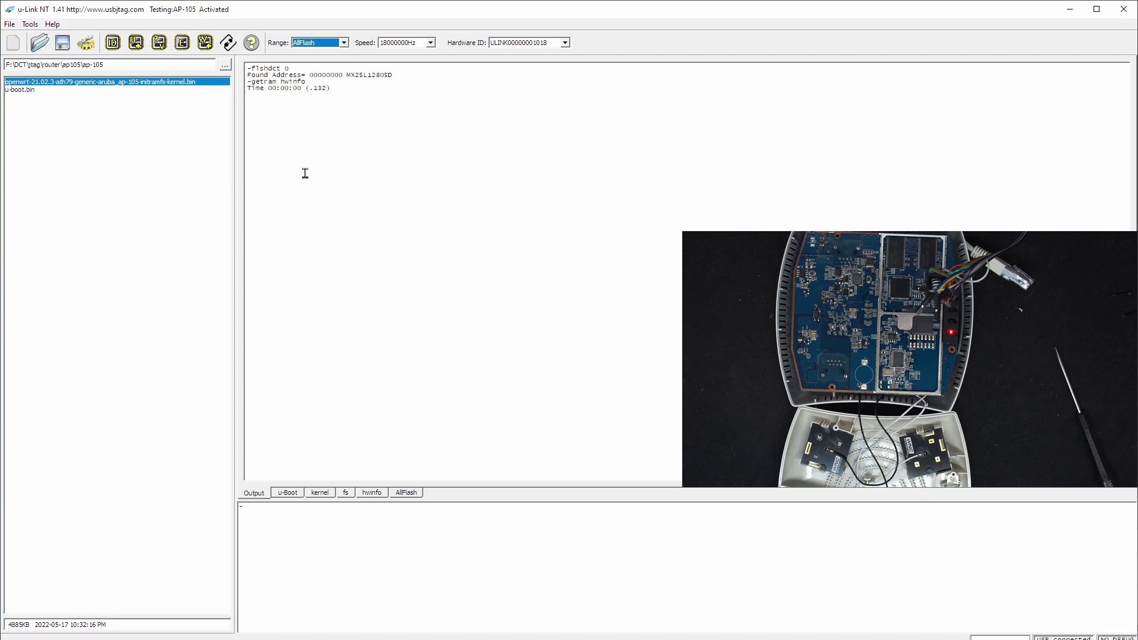
- Read the whole flash chip and review the u-Boot, kernel, fs, hwinfo and AllFlash buffers
click(113, 42)
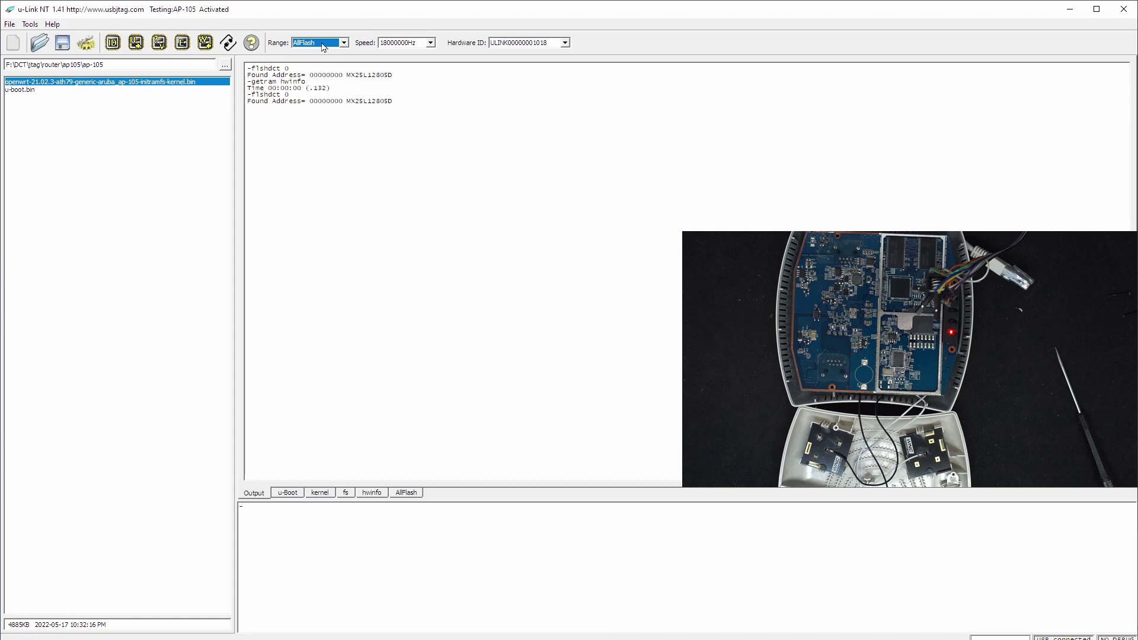
click(136, 42)
click(293, 496)
click(319, 494)
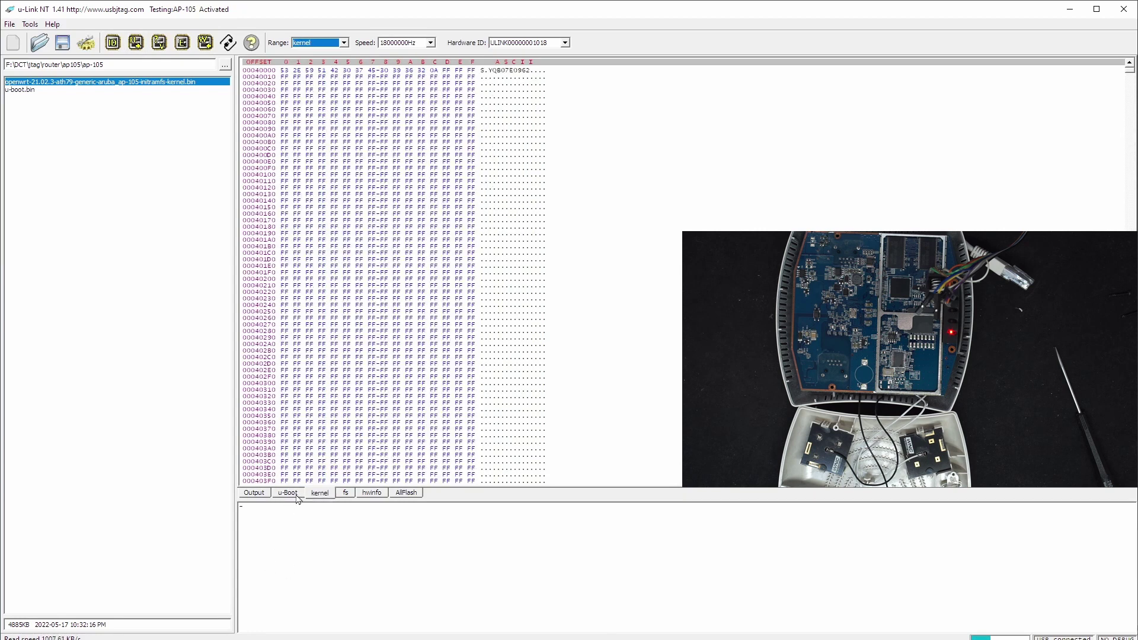
click(297, 494)
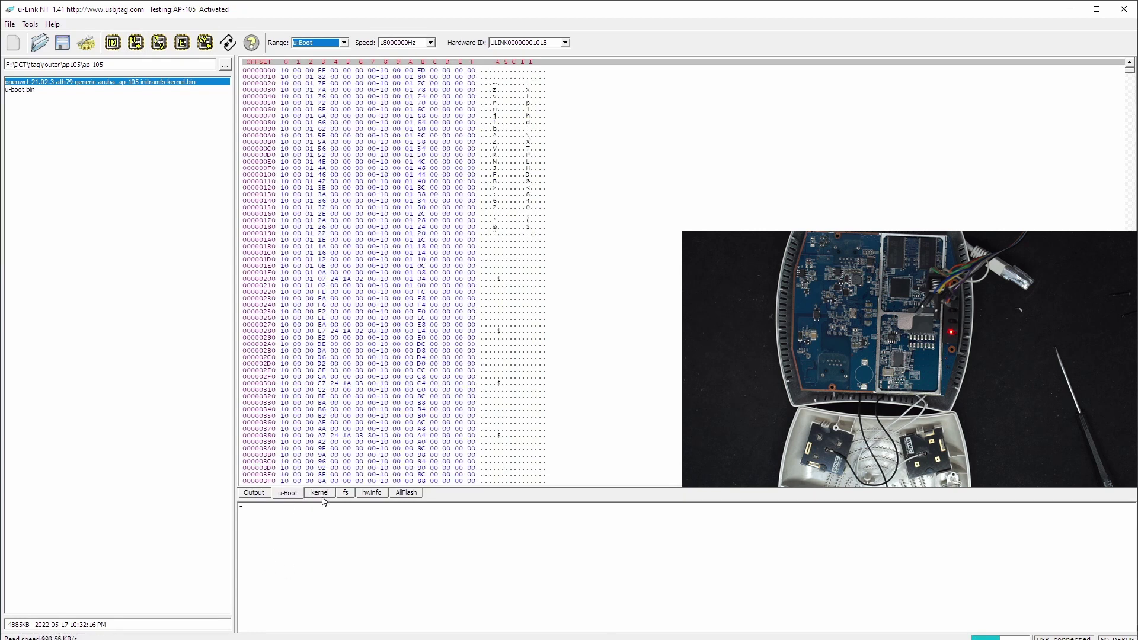
click(324, 499)
click(351, 501)
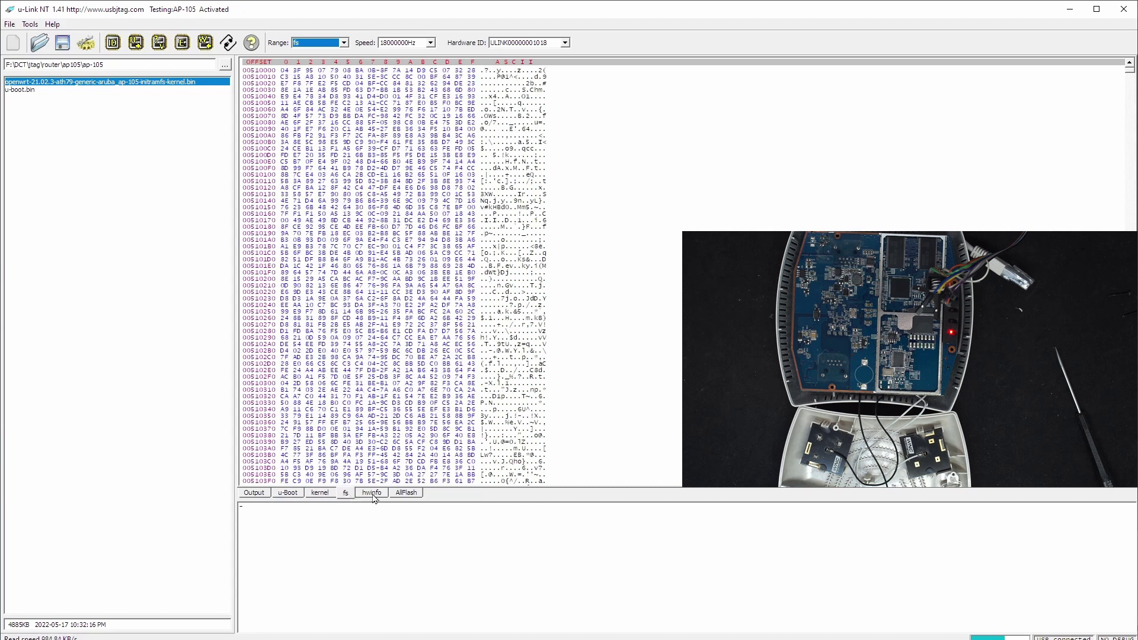
click(373, 494)
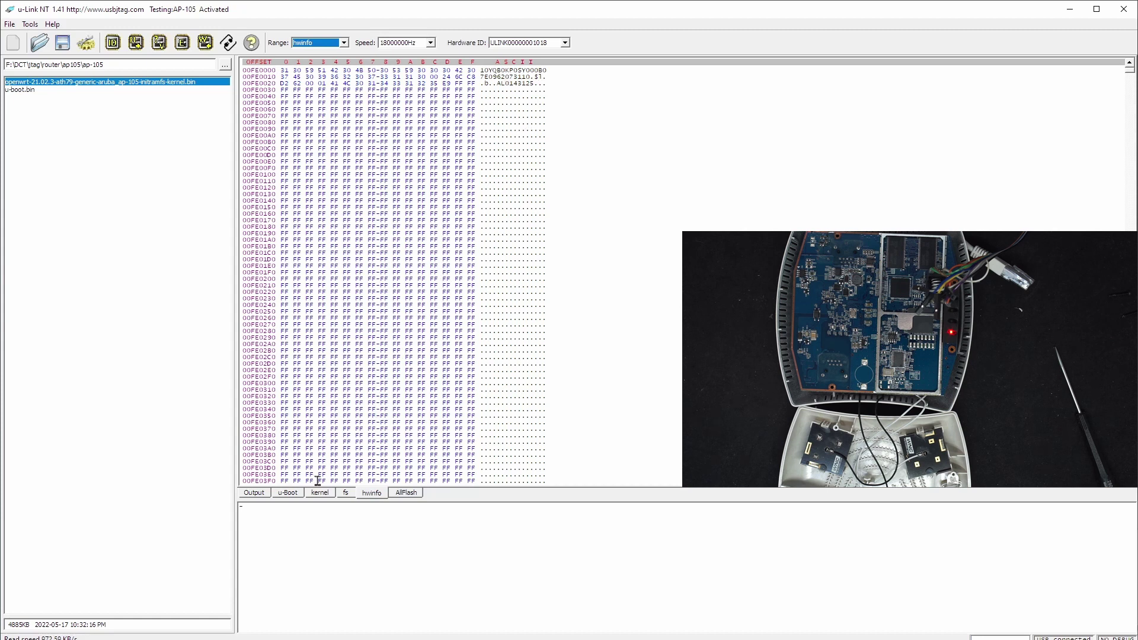
click(406, 493)
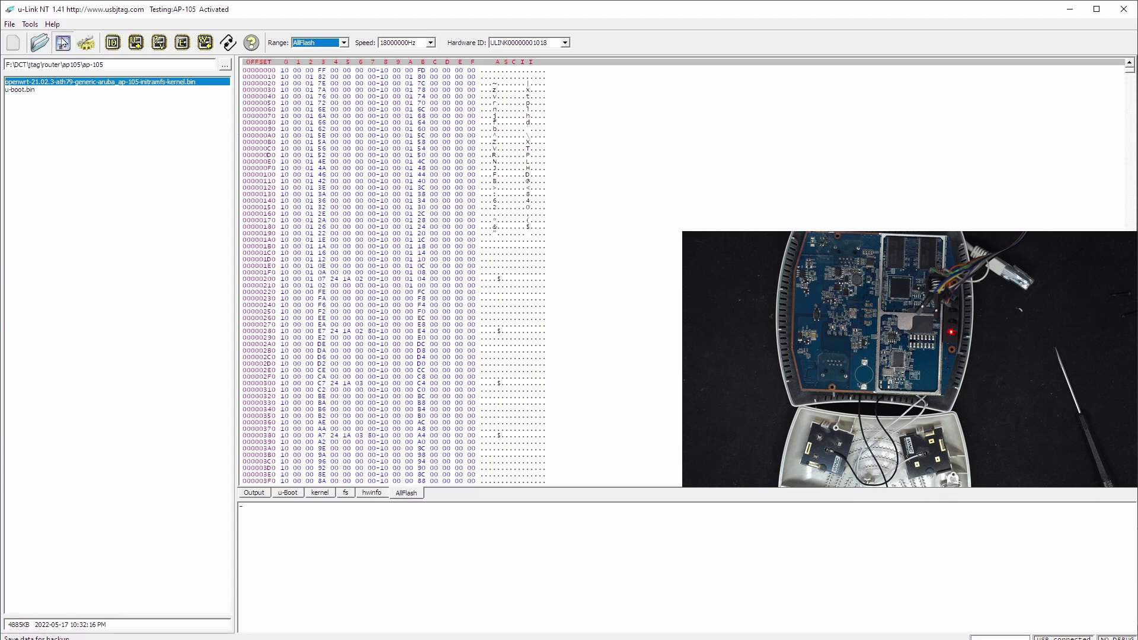
- Save the flash dump as backup.bin in the ap-105 folder
click(62, 43)
drag(237, 44, 476, 349)
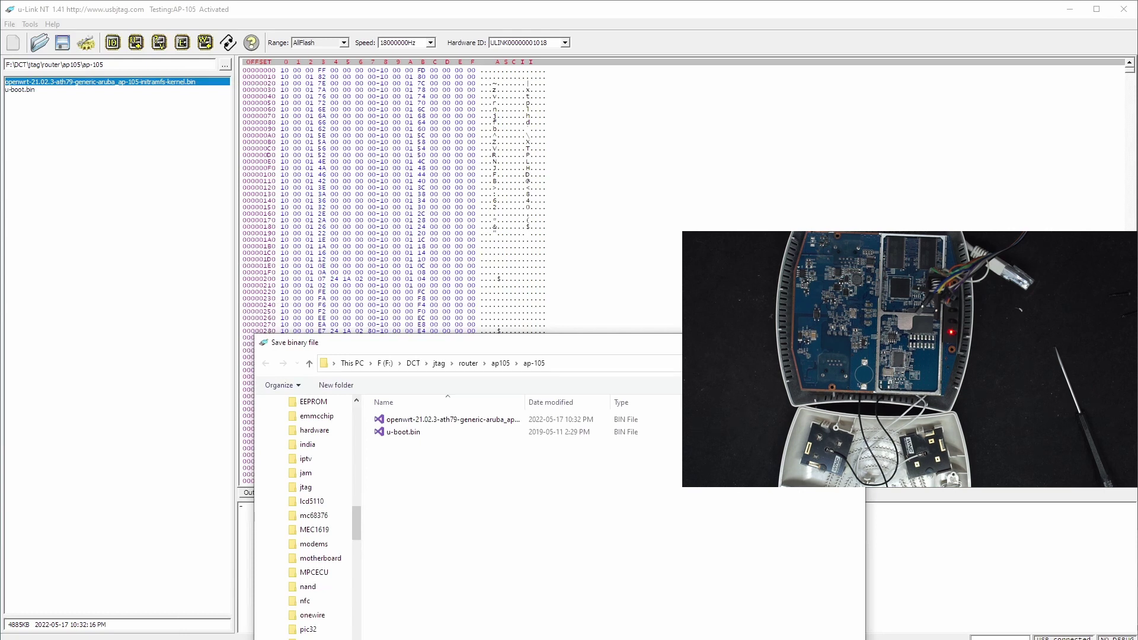
key(Return)
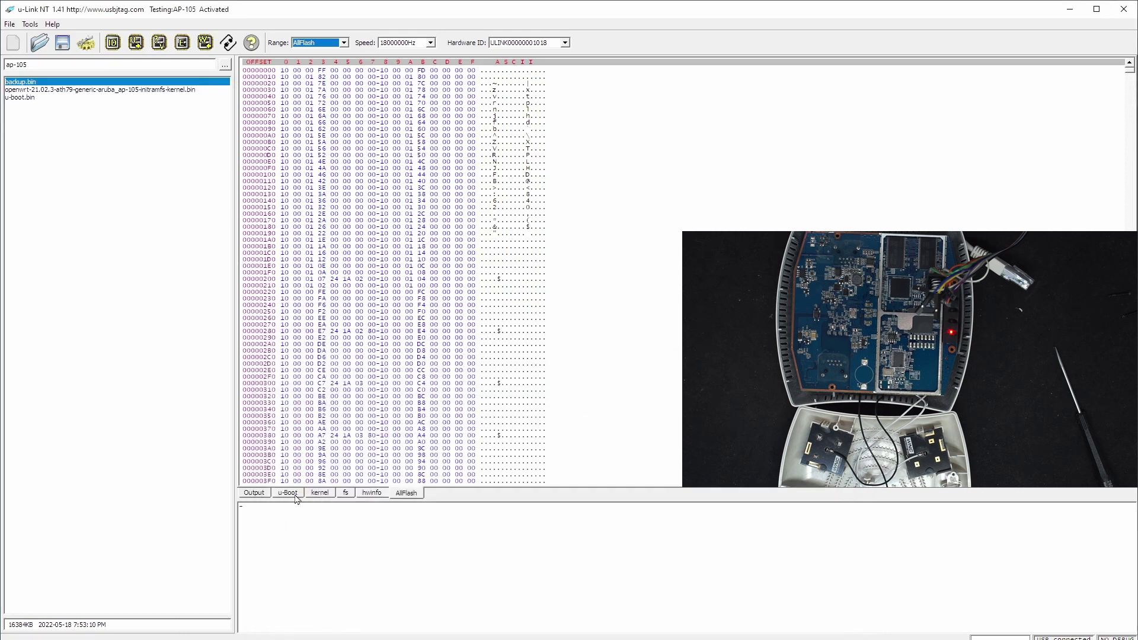
- Init the buffer to FF, load u-boot.bin into the u-Boot region, and program it to the chip
right_click(375, 360)
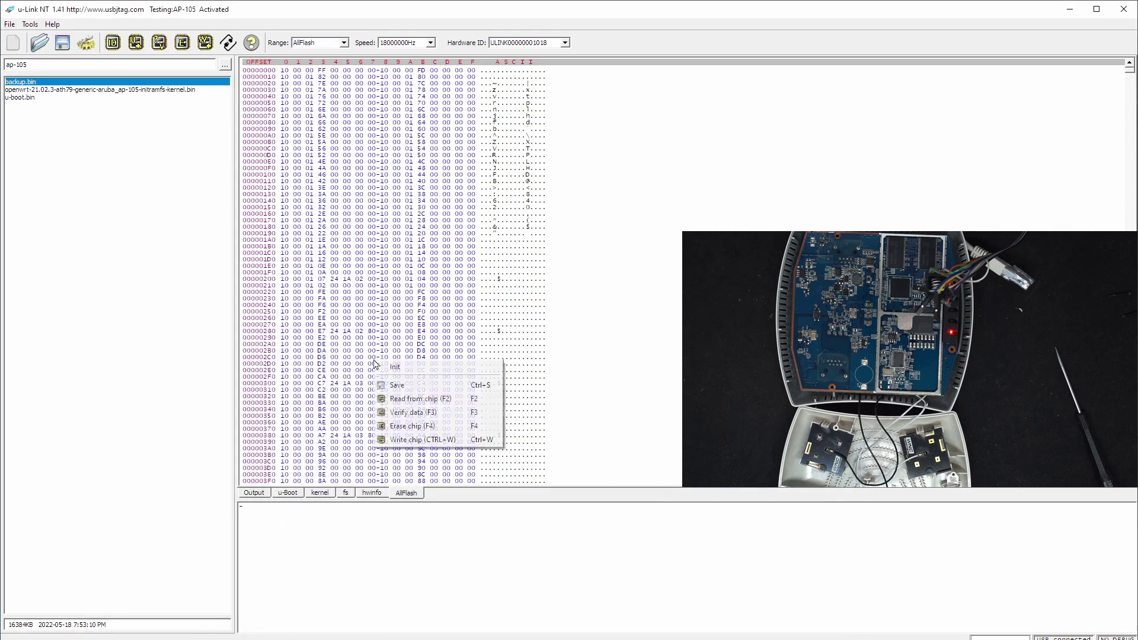
click(391, 366)
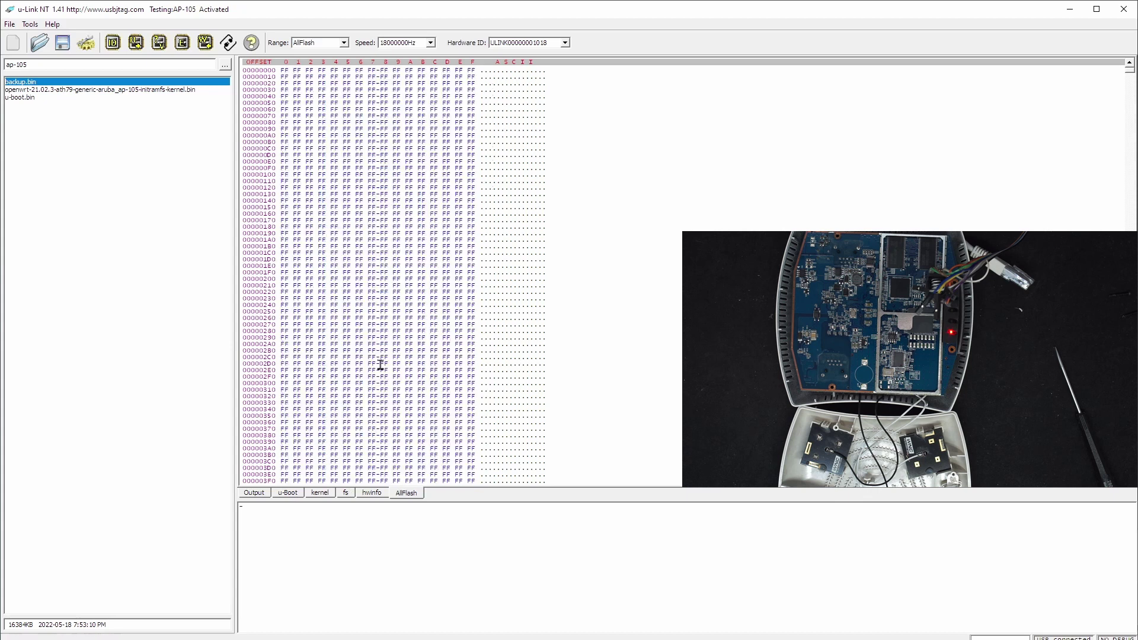
click(297, 494)
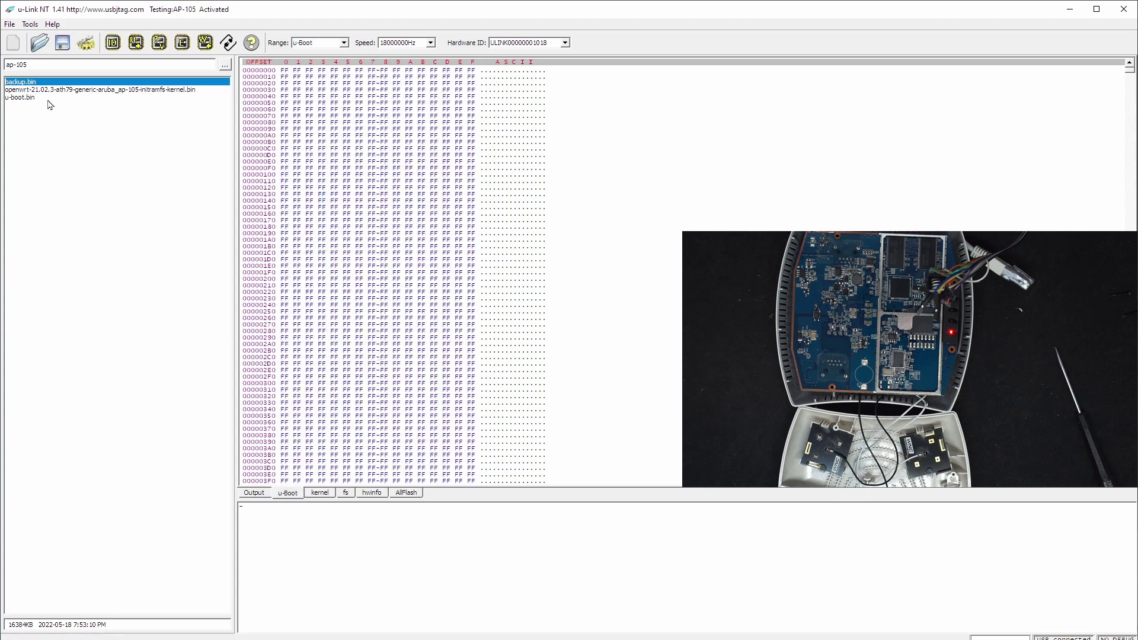
click(48, 100)
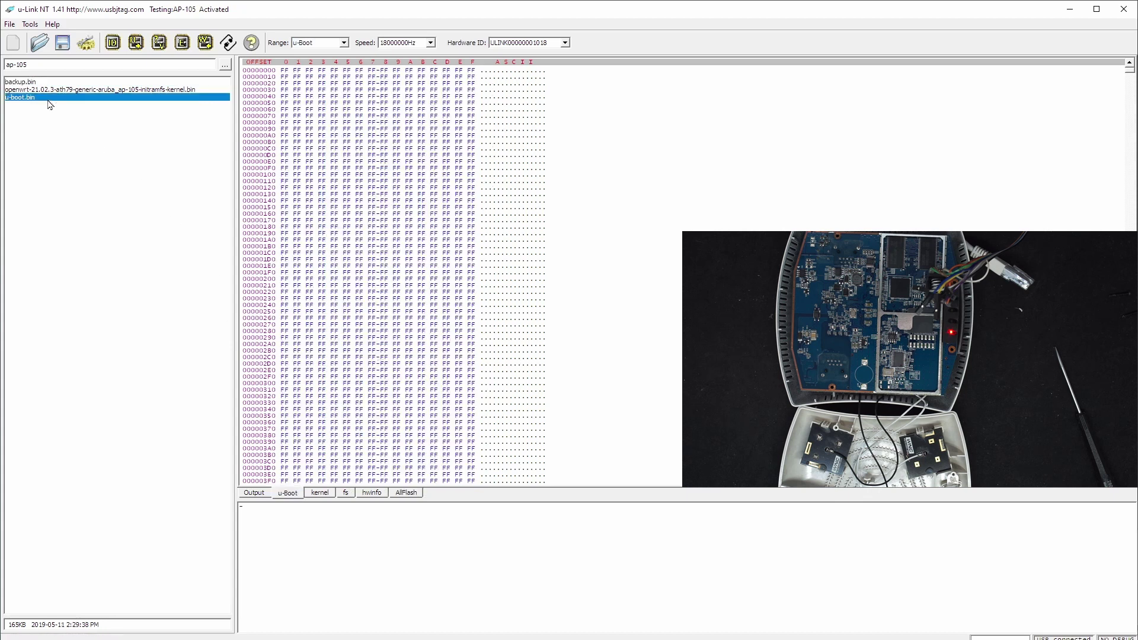
click(254, 494)
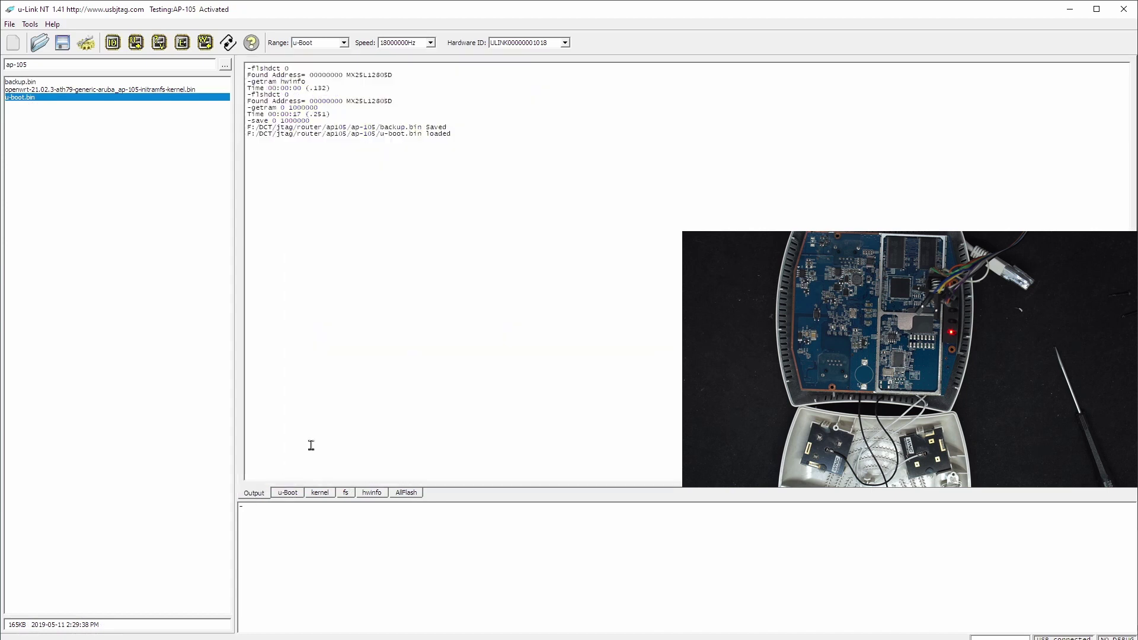
click(205, 42)
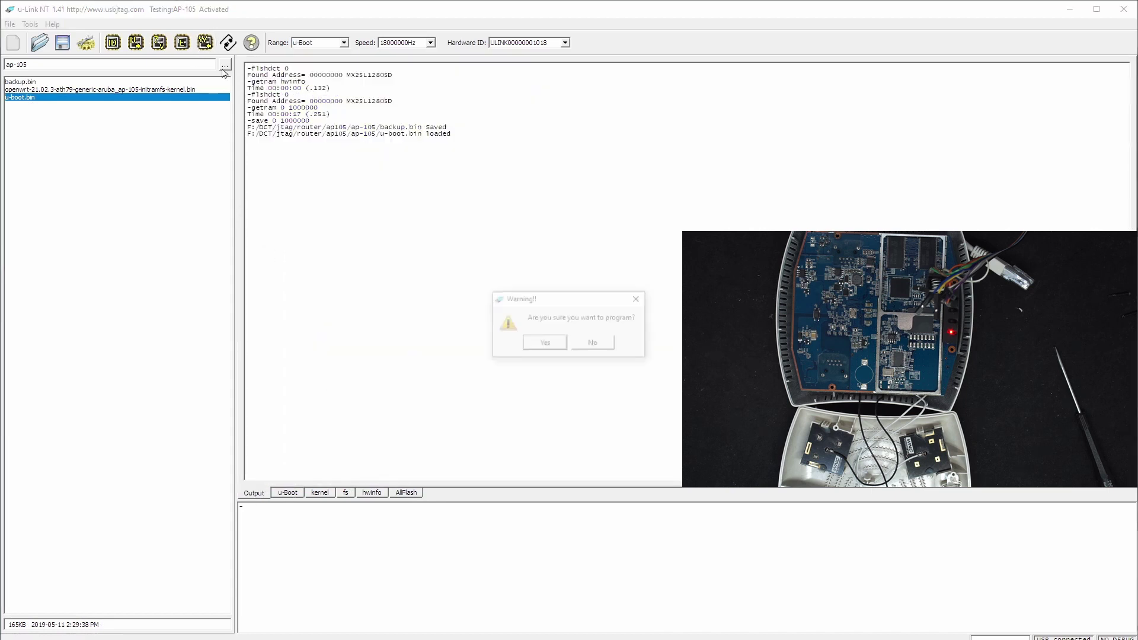
click(541, 342)
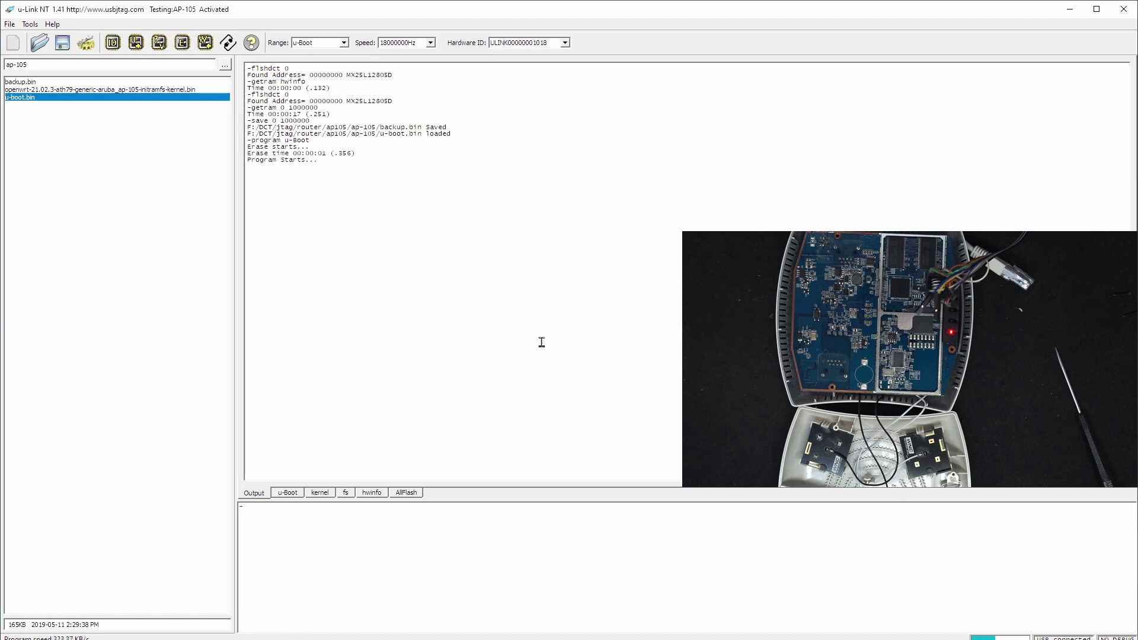
- Write openwrt-21.02.3-ath79-generic-aruba_ap-105-initramfs-kernel.bin to the kernel region and watch the log until Program pass
click(319, 493)
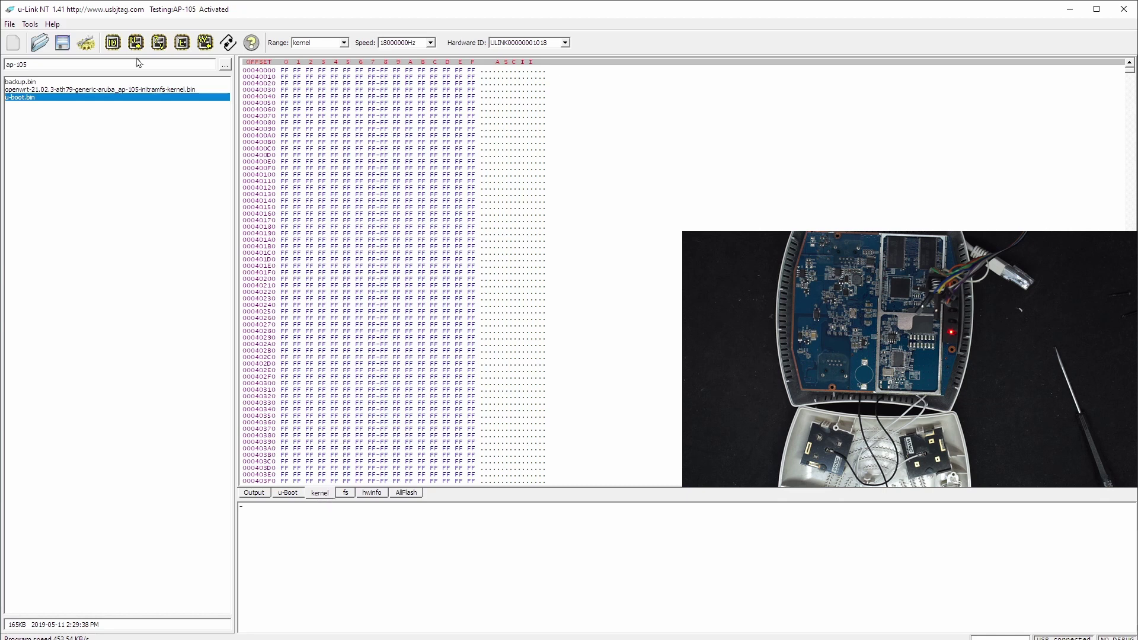
click(149, 89)
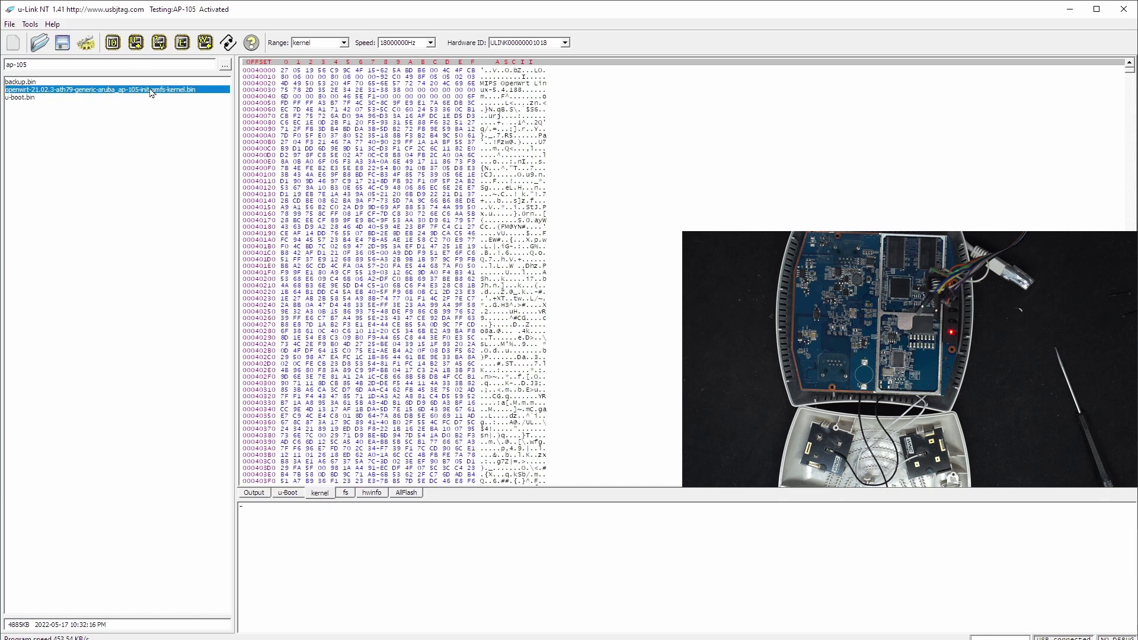
click(205, 43)
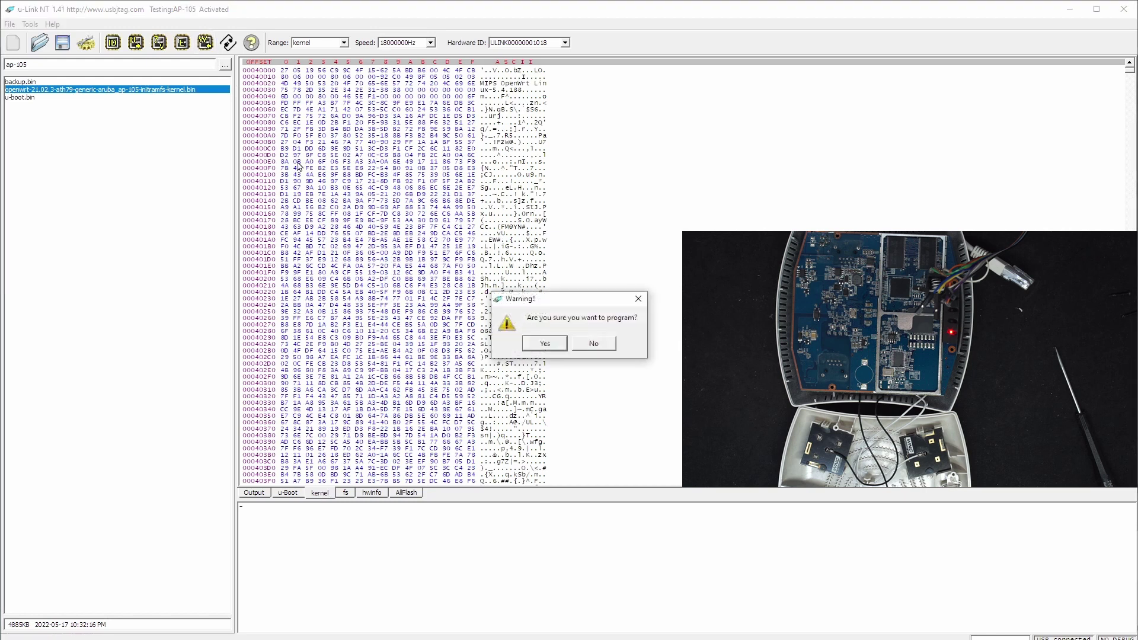
click(535, 342)
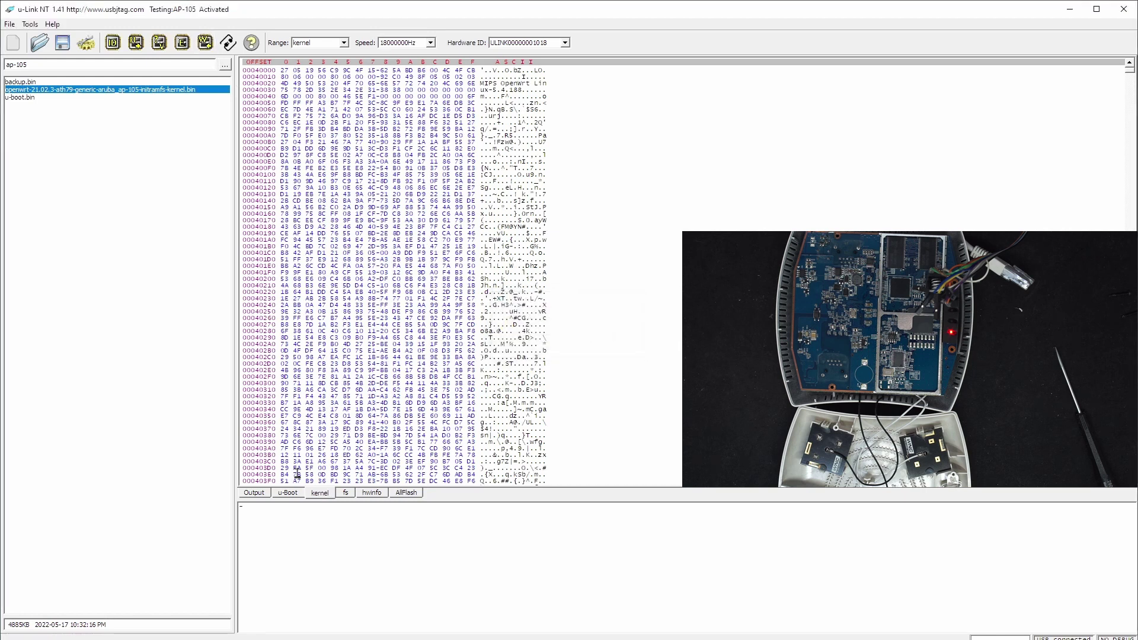
click(267, 494)
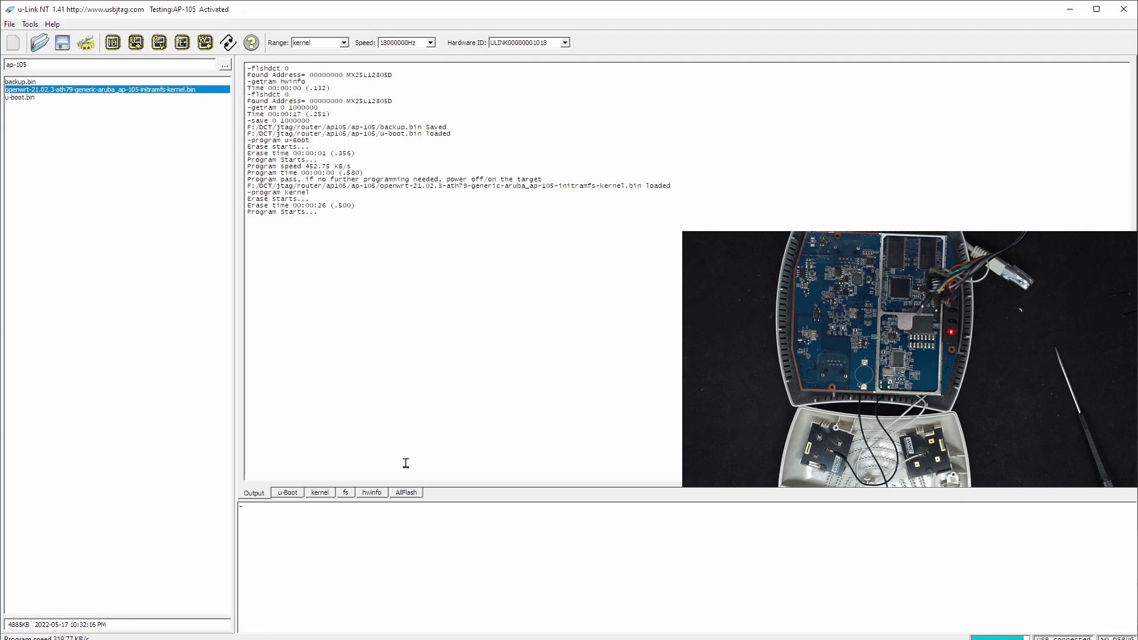
- Erase the chip's fs region, confirming the erase and following its progress in the Output log
click(348, 493)
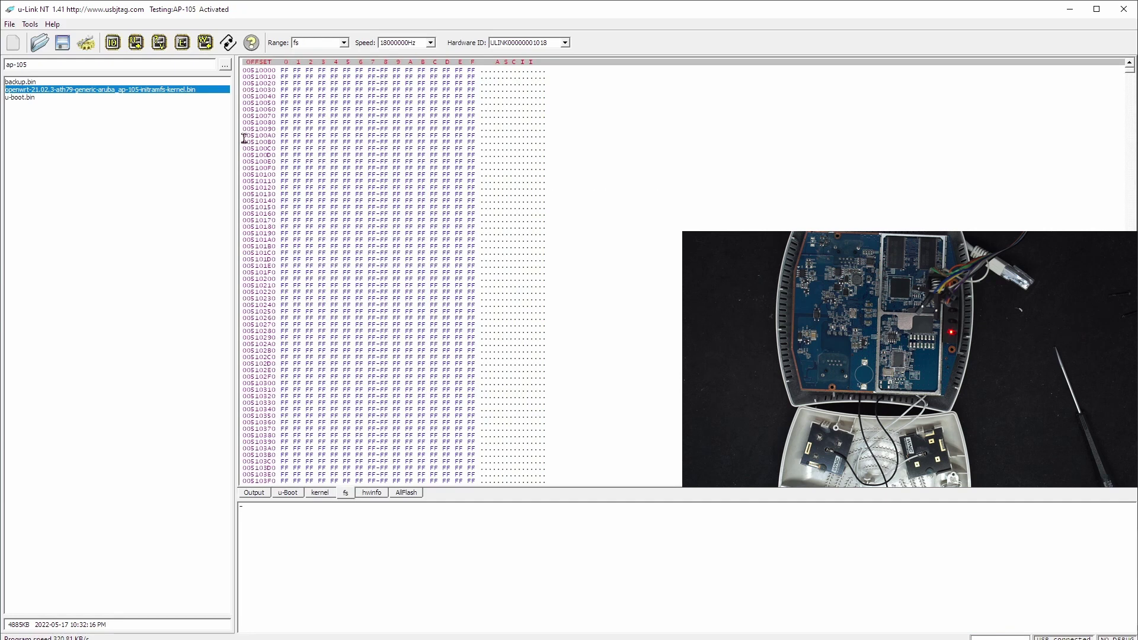
click(183, 43)
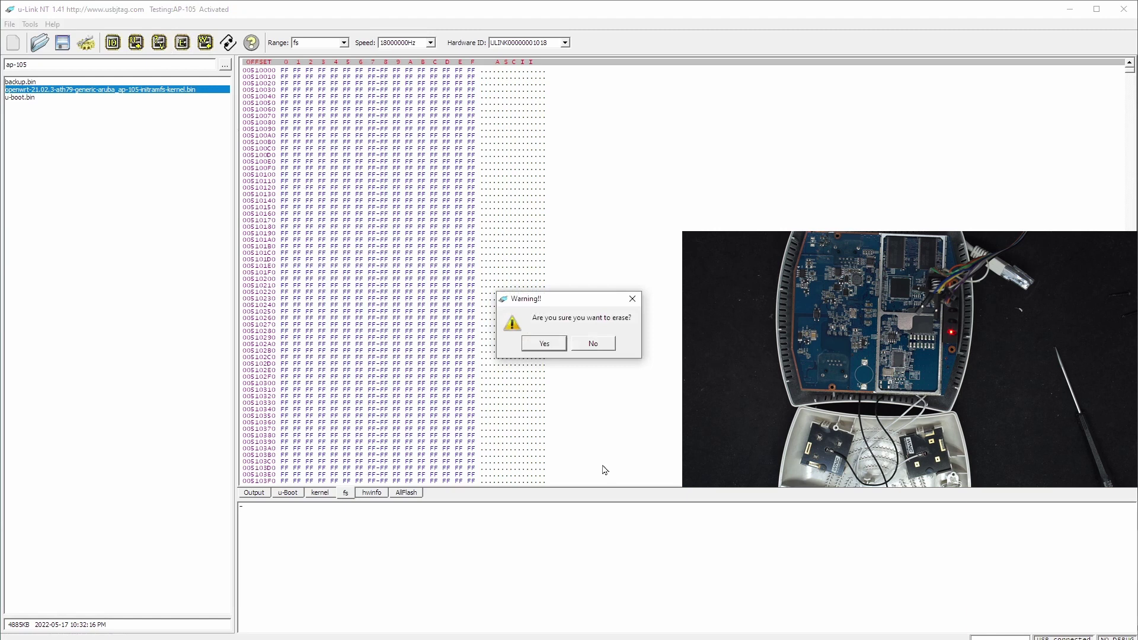
click(541, 340)
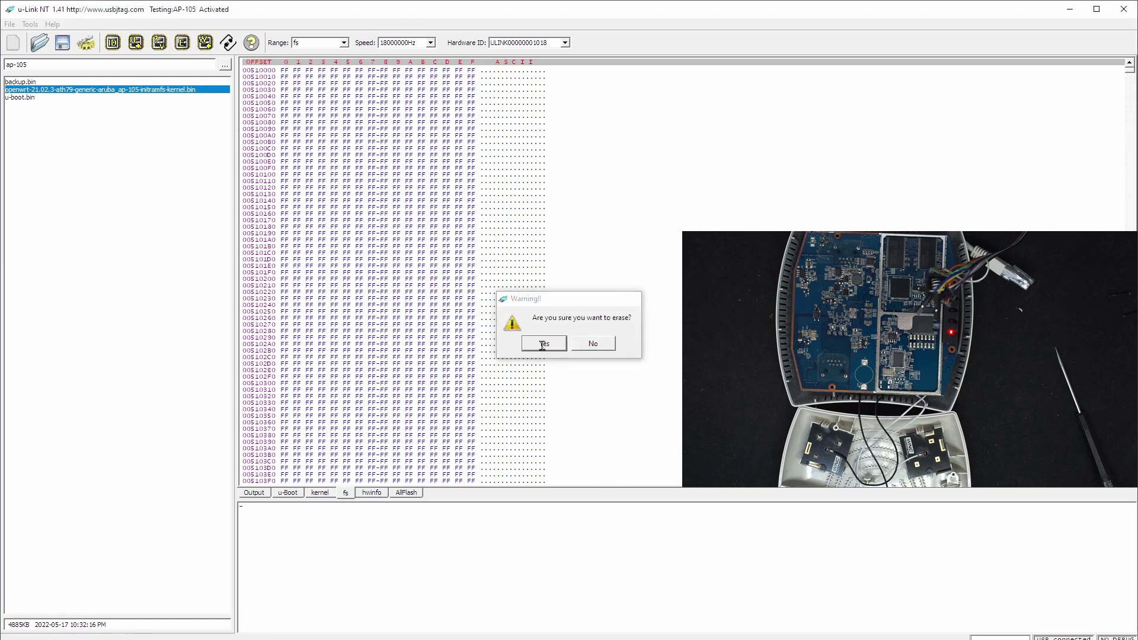
click(263, 494)
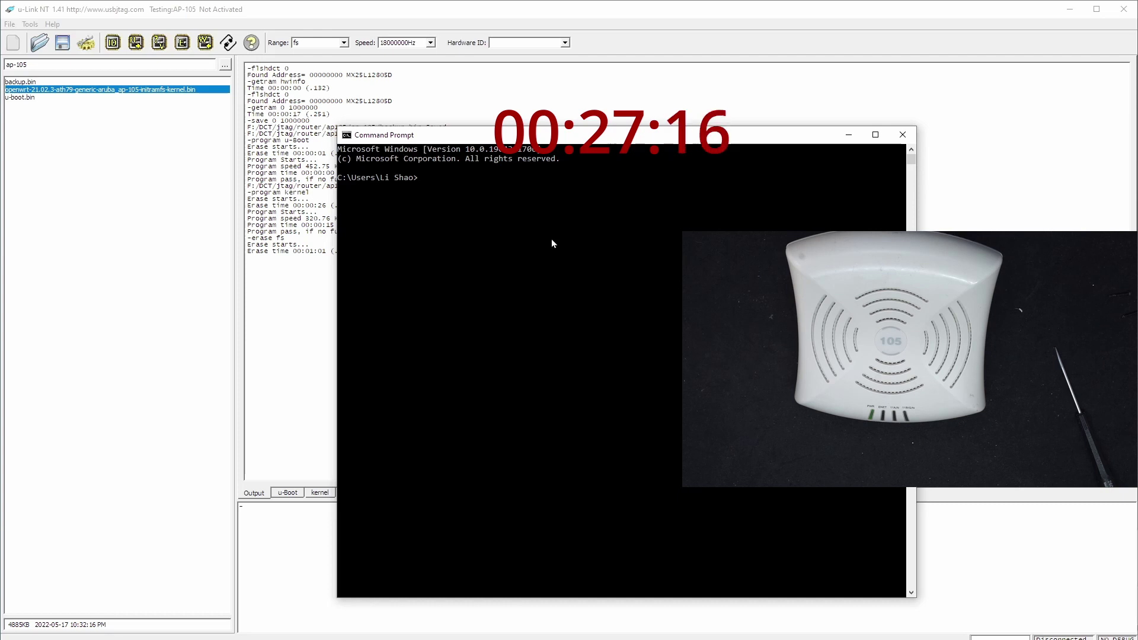
- Ping 192.168.1.1 and stop it once the access point proves unreachable
text(ping)
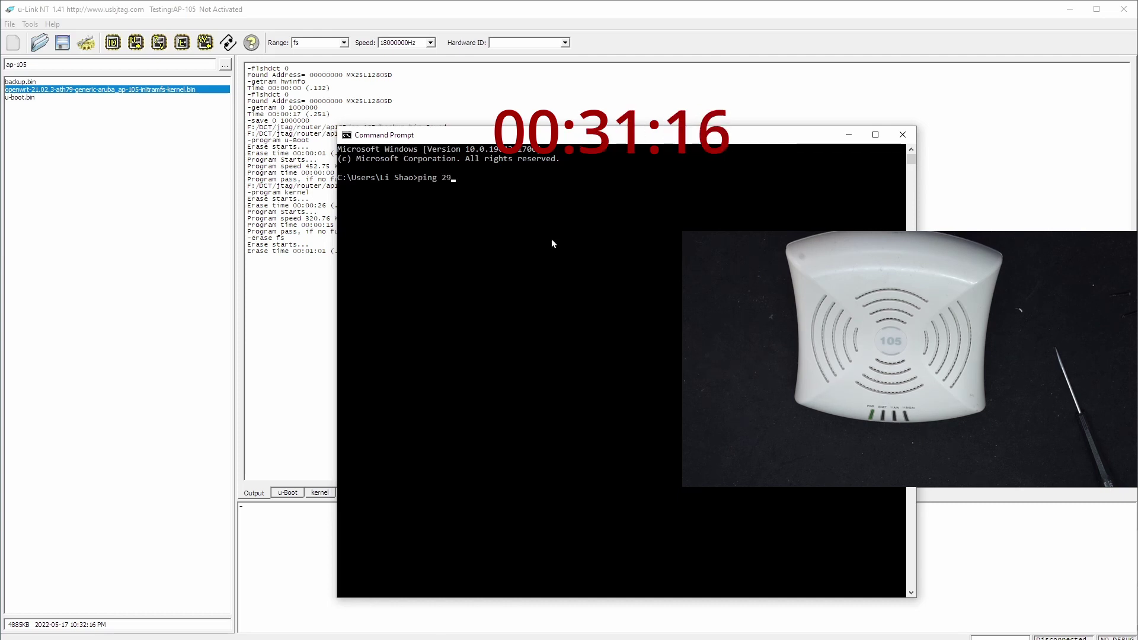
text( 19)
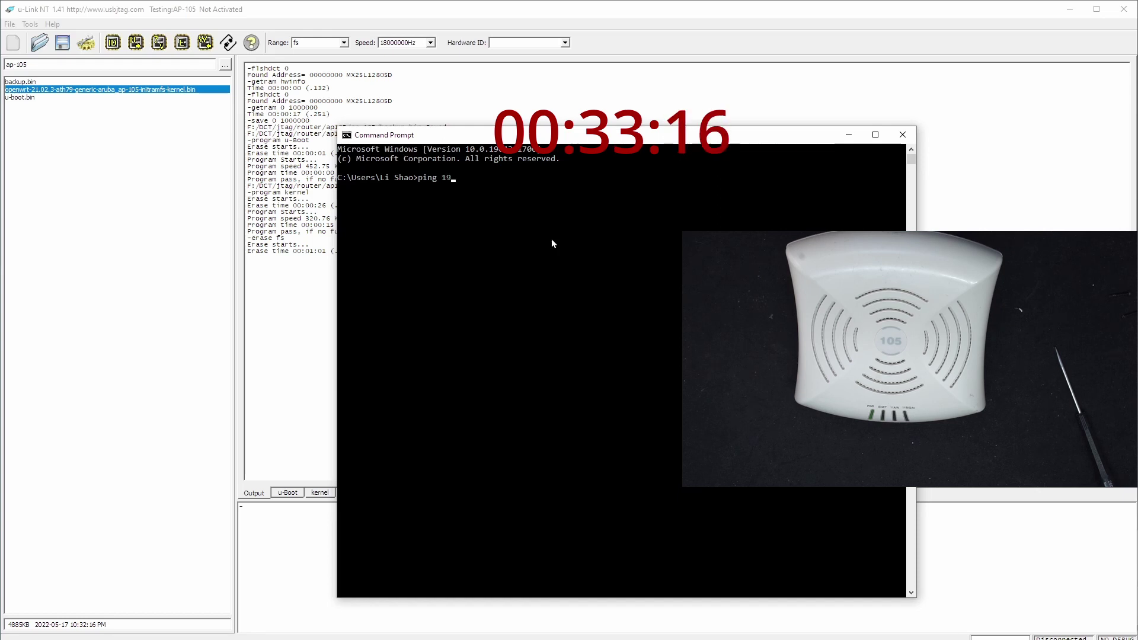
text(2.168.1.1)
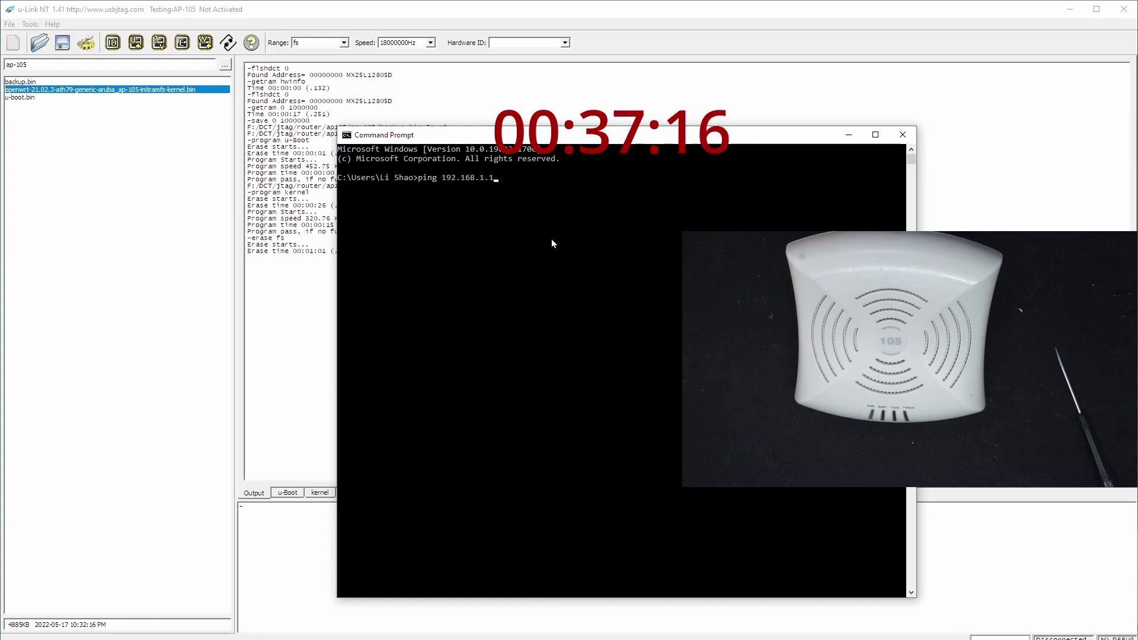
key(Return)
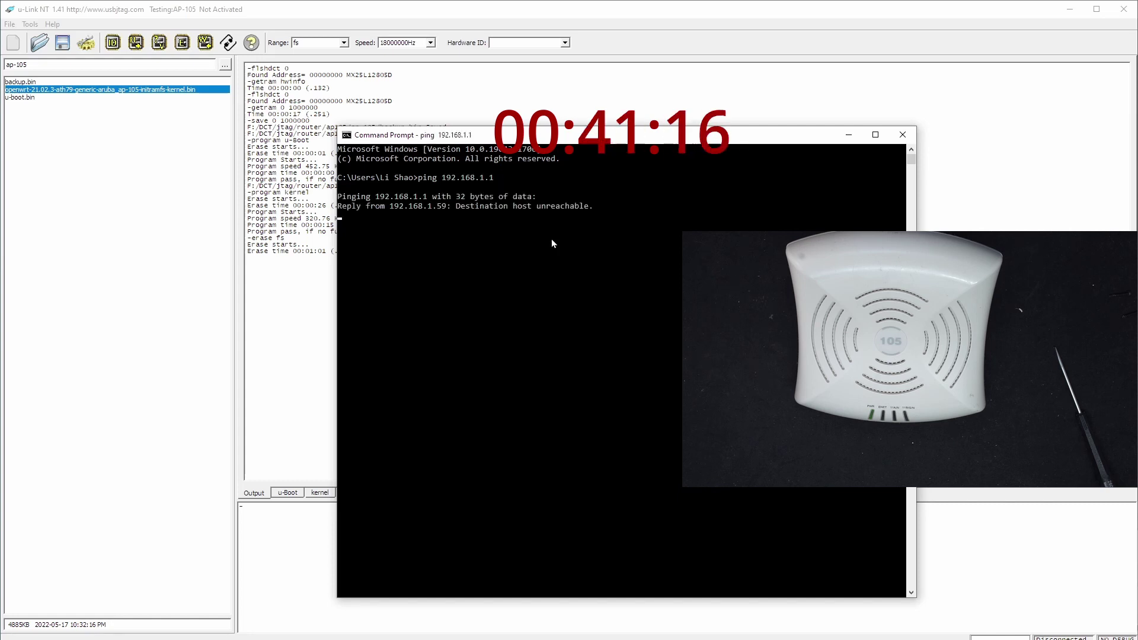
key(ctrl+c)
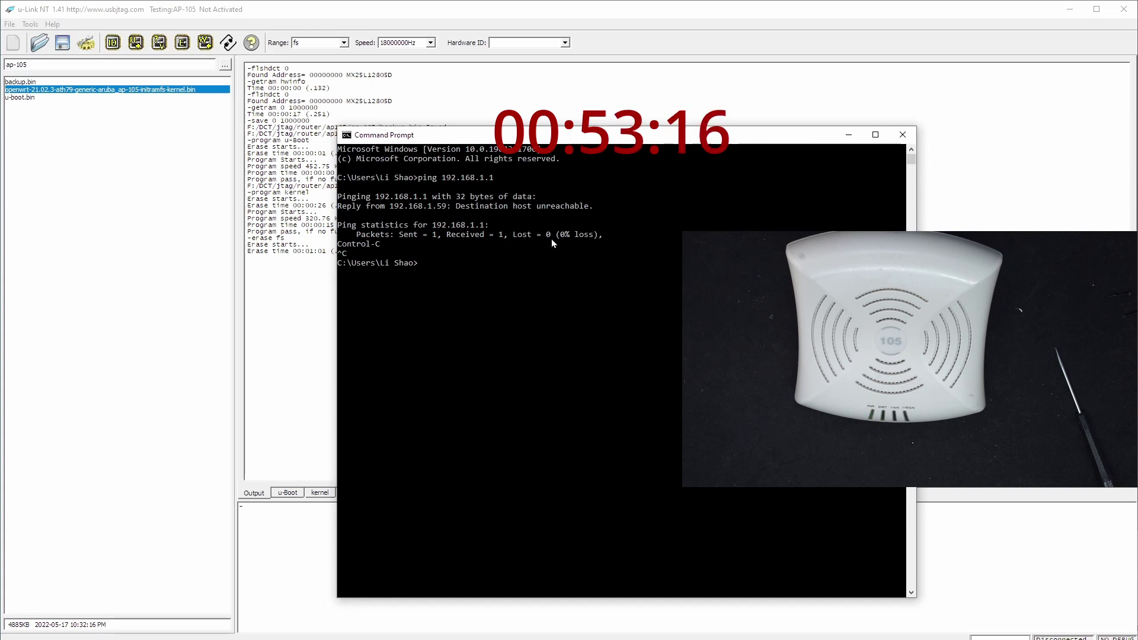
- Rerun the ping to 192.168.1.1 repeatedly until the access point answers with steady replies
key(Up)
key(Return)
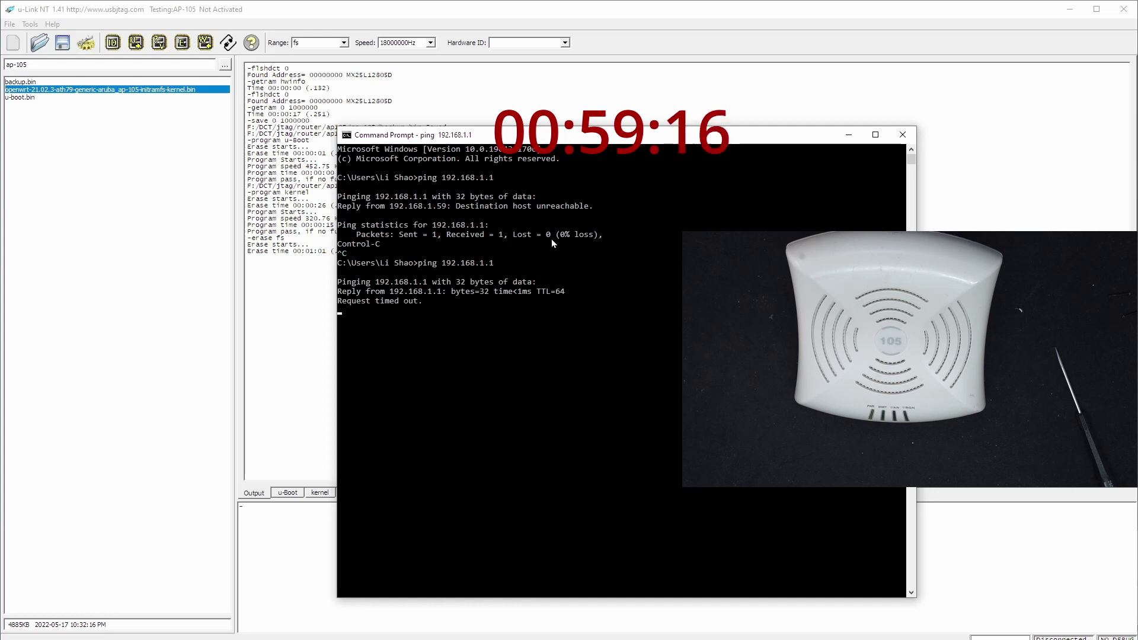
key(ctrl+c)
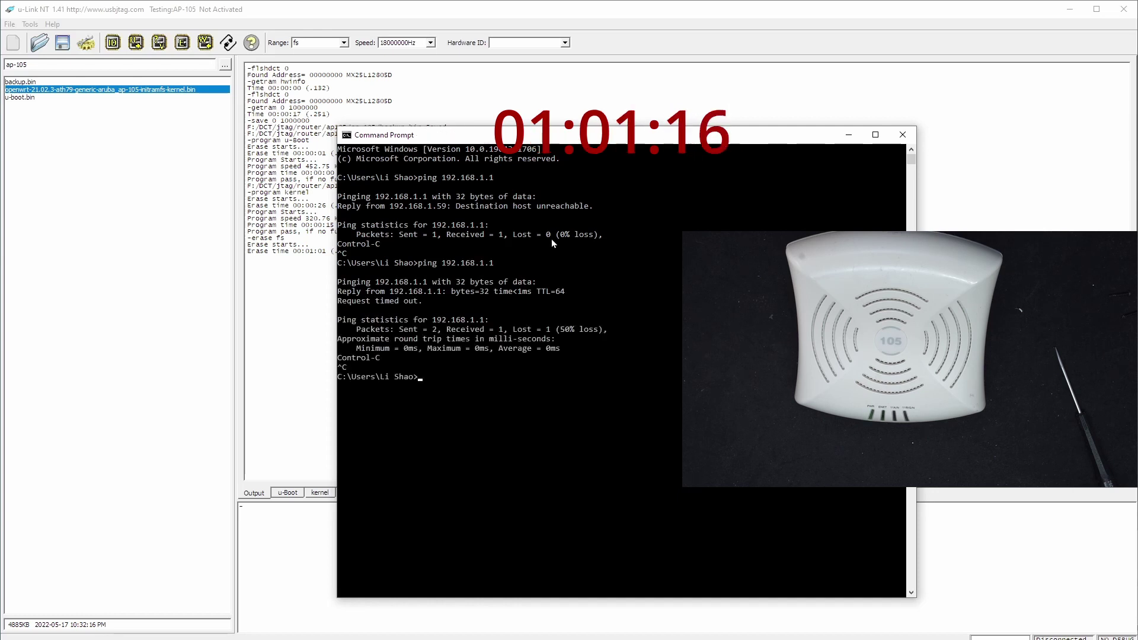
key(Up)
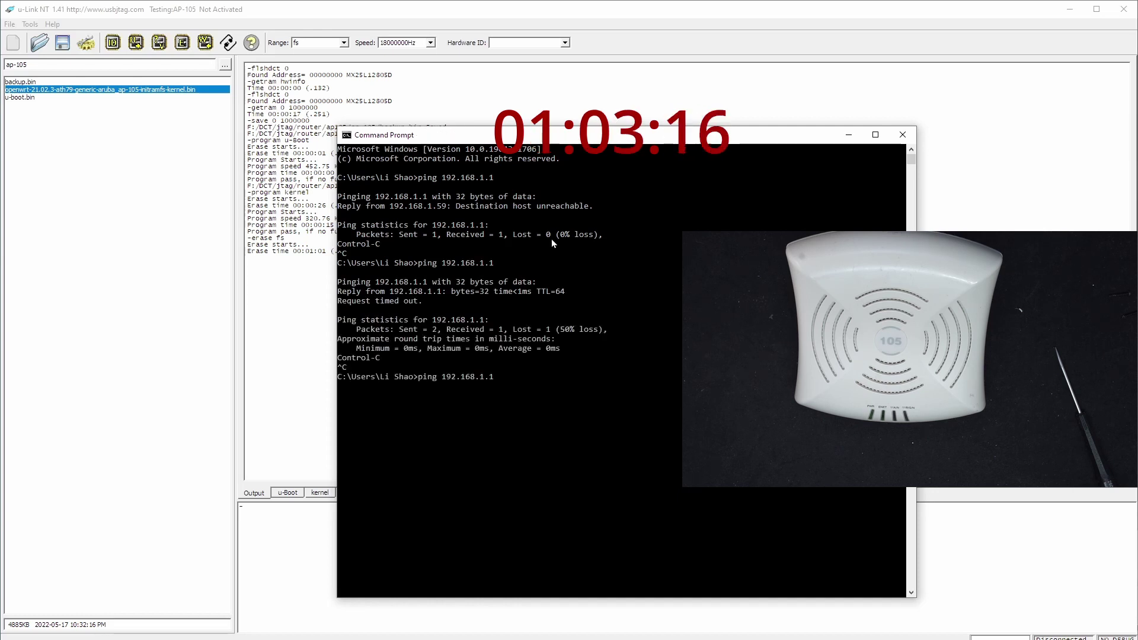
key(Return)
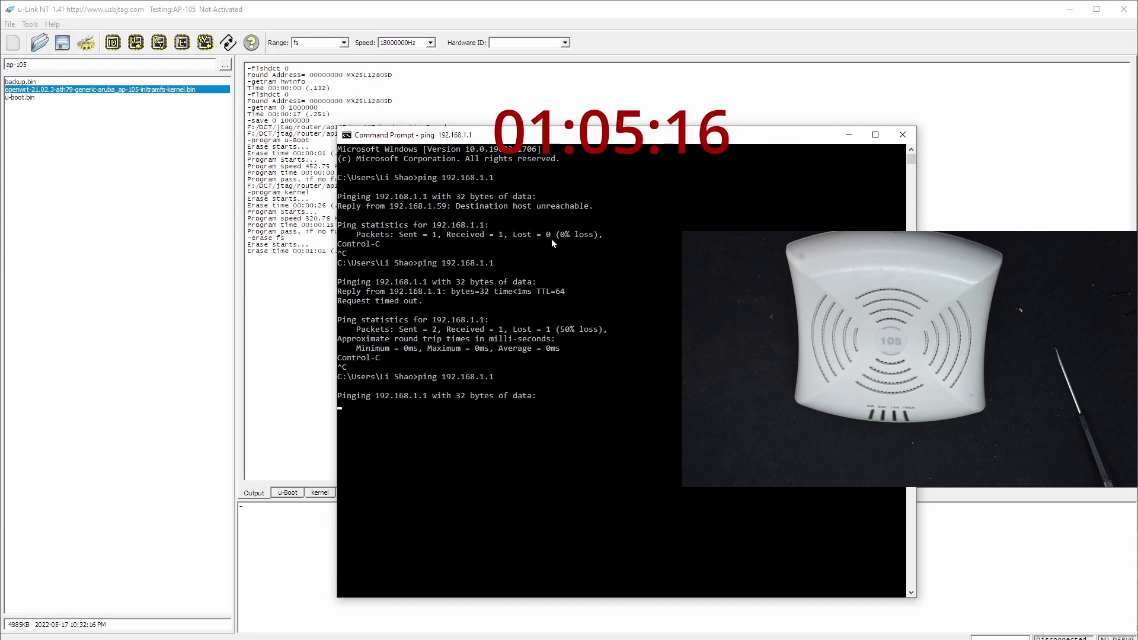
key(ctrl+c)
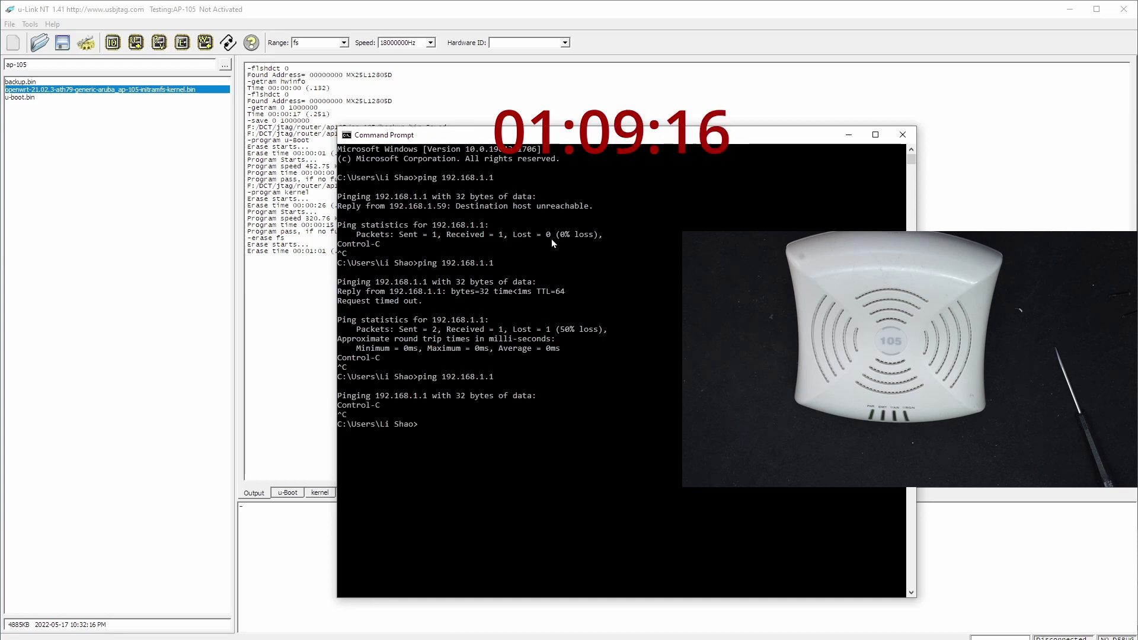
key(Up)
key(Return)
key(ctrl+c)
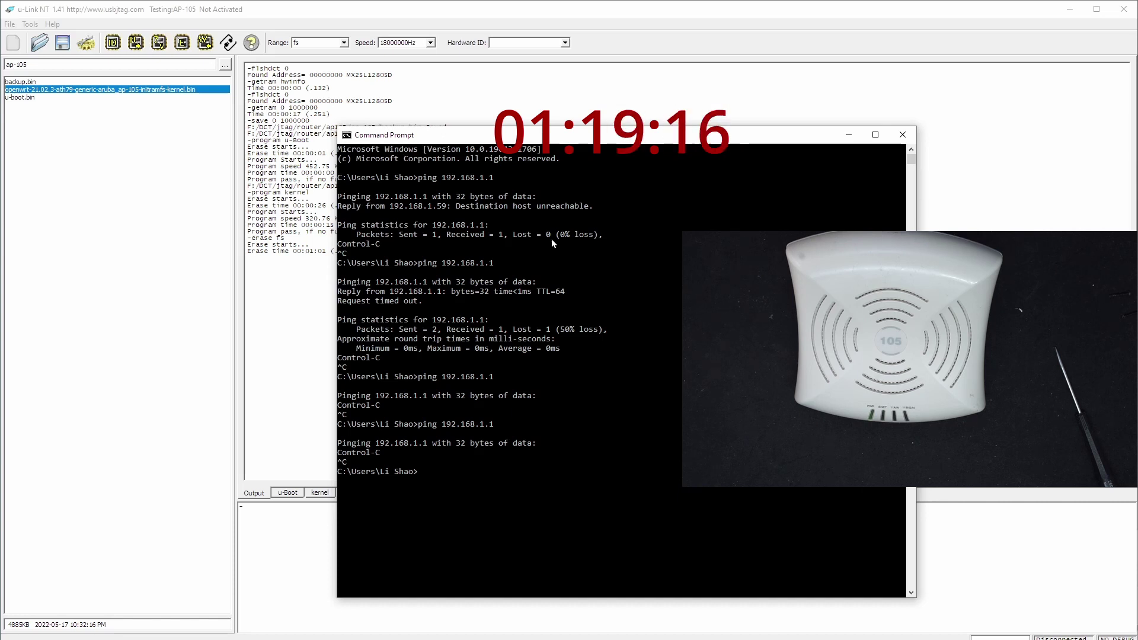
key(Up)
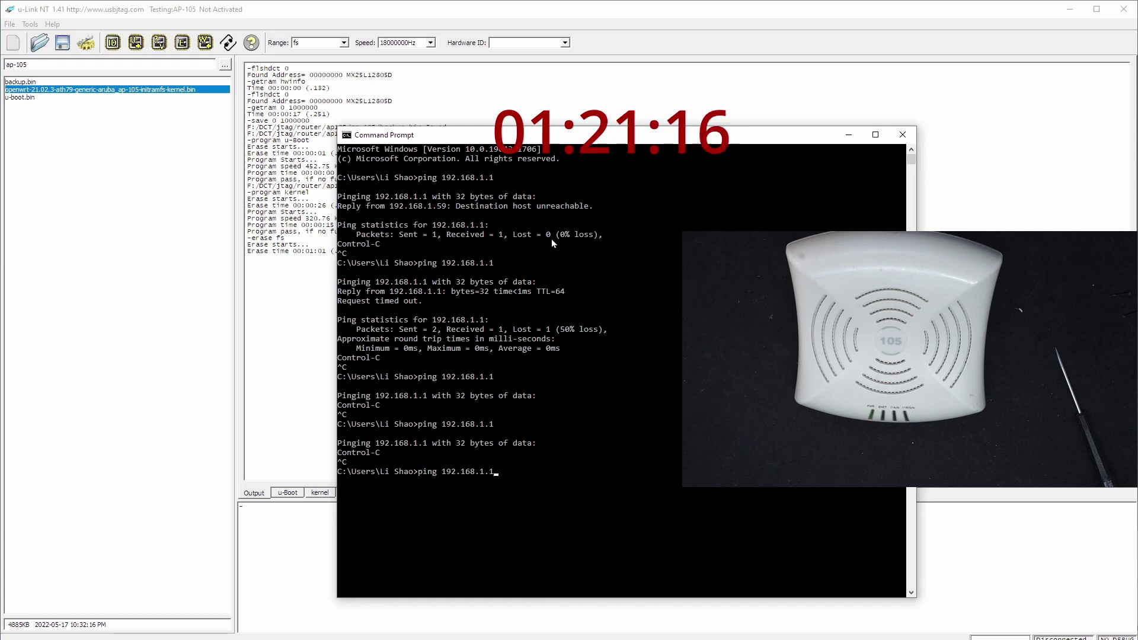
key(Return)
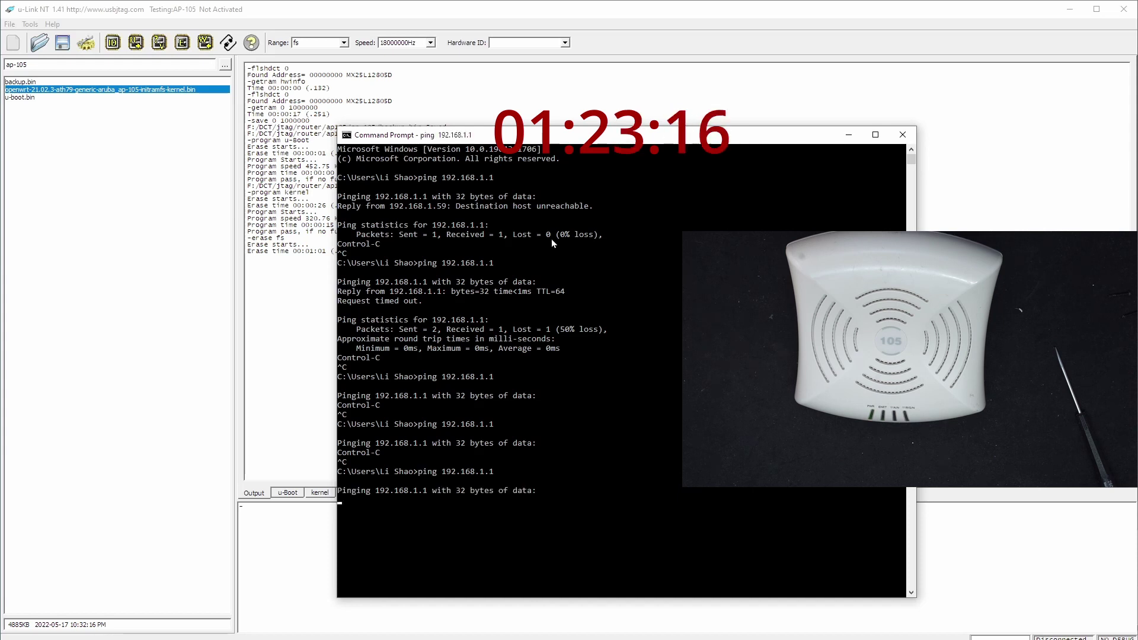
key(ctrl+c)
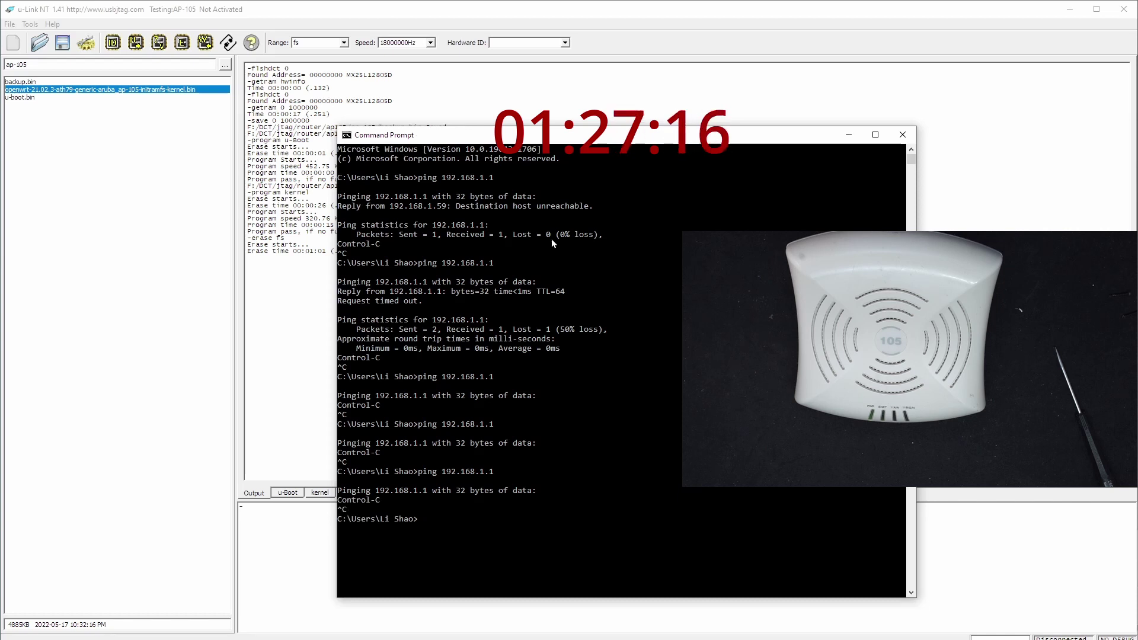
key(Up)
key(Return)
key(ctrl+c)
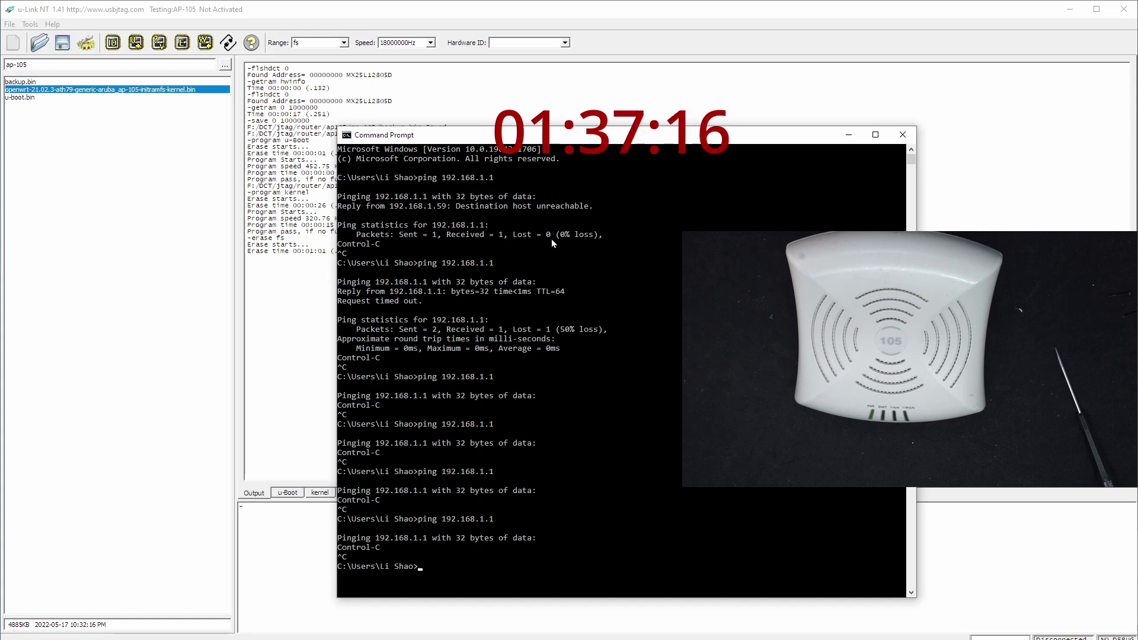
key(Up)
key(Return)
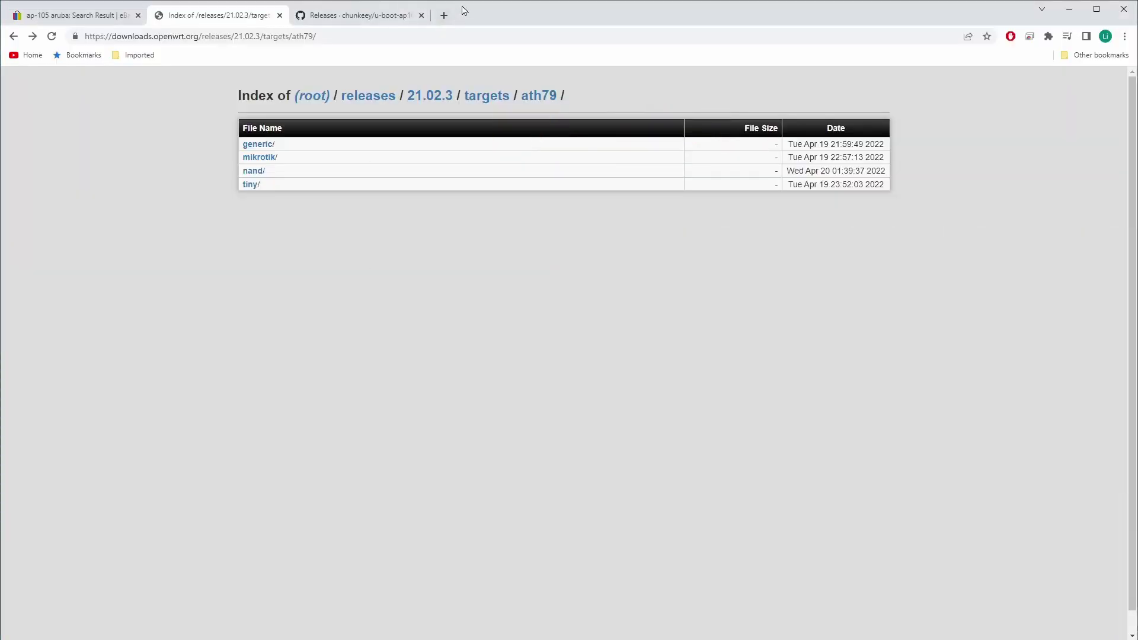
- Open 192.168.1.1 in a new Chrome tab, log in with an empty password, and review the Status overview
click(444, 16)
click(438, 31)
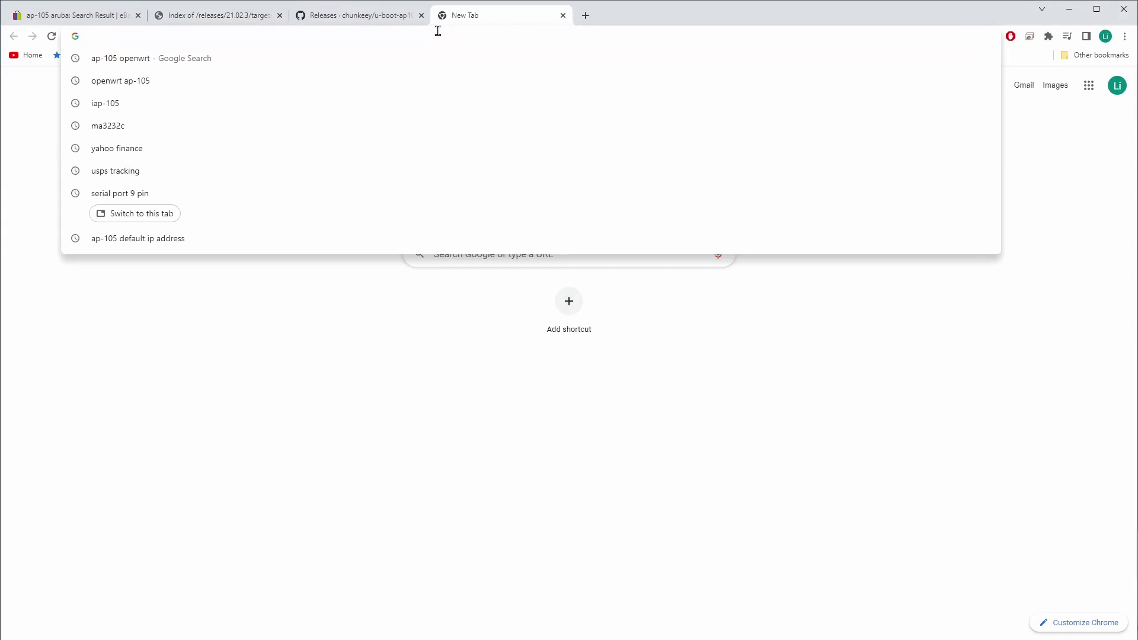
text(192.168.1.1/cgi-bin/luci/)
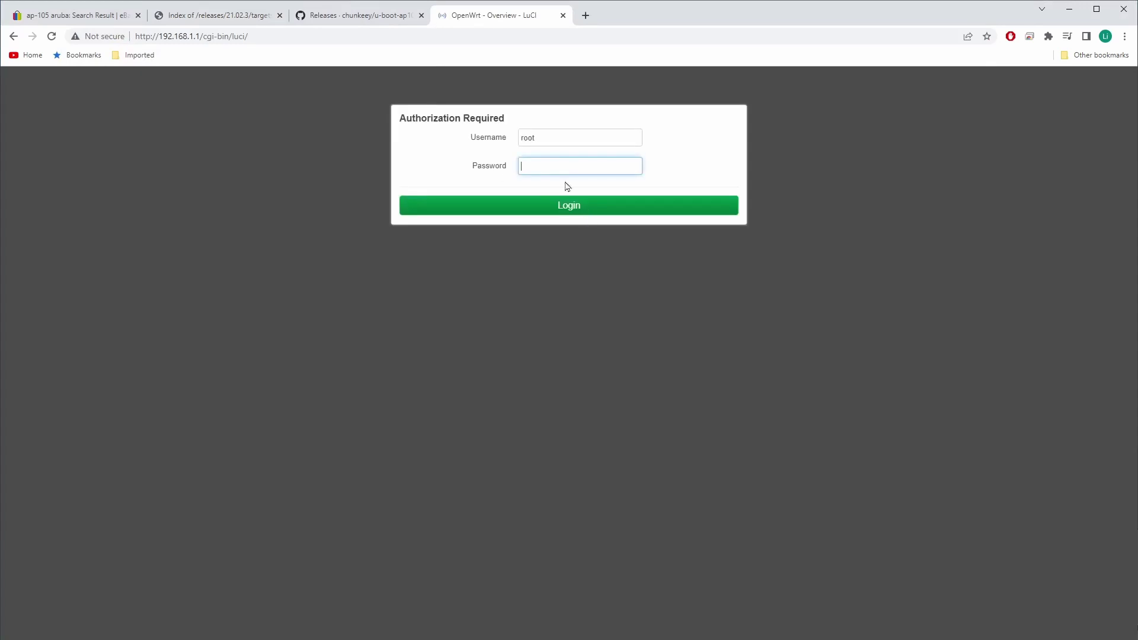
click(564, 208)
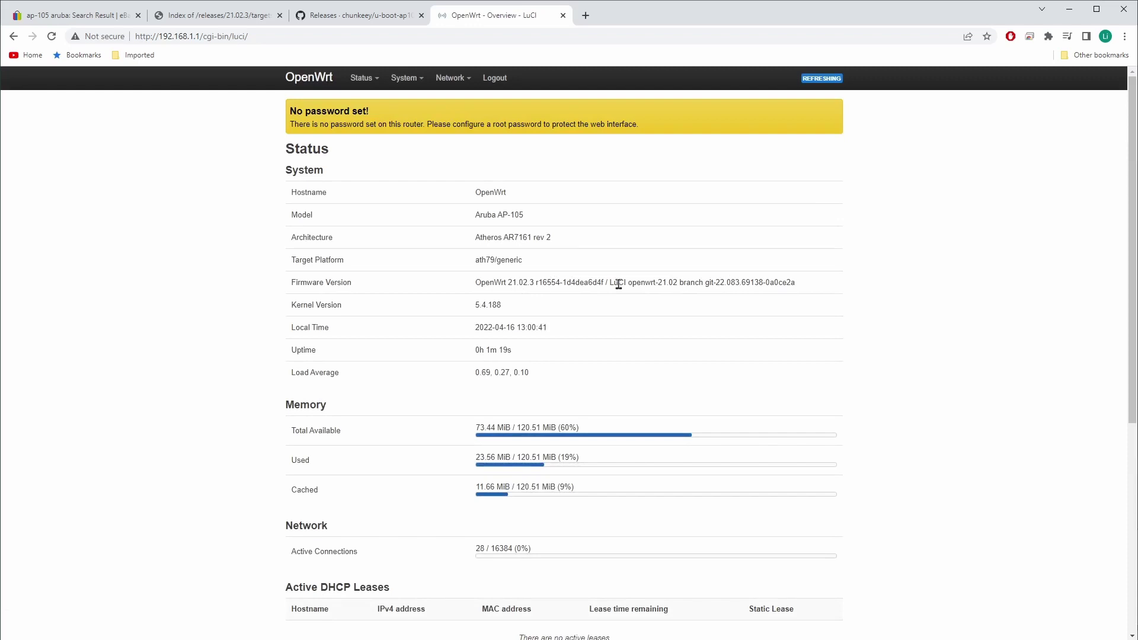
scroll(618, 284, down, 4)
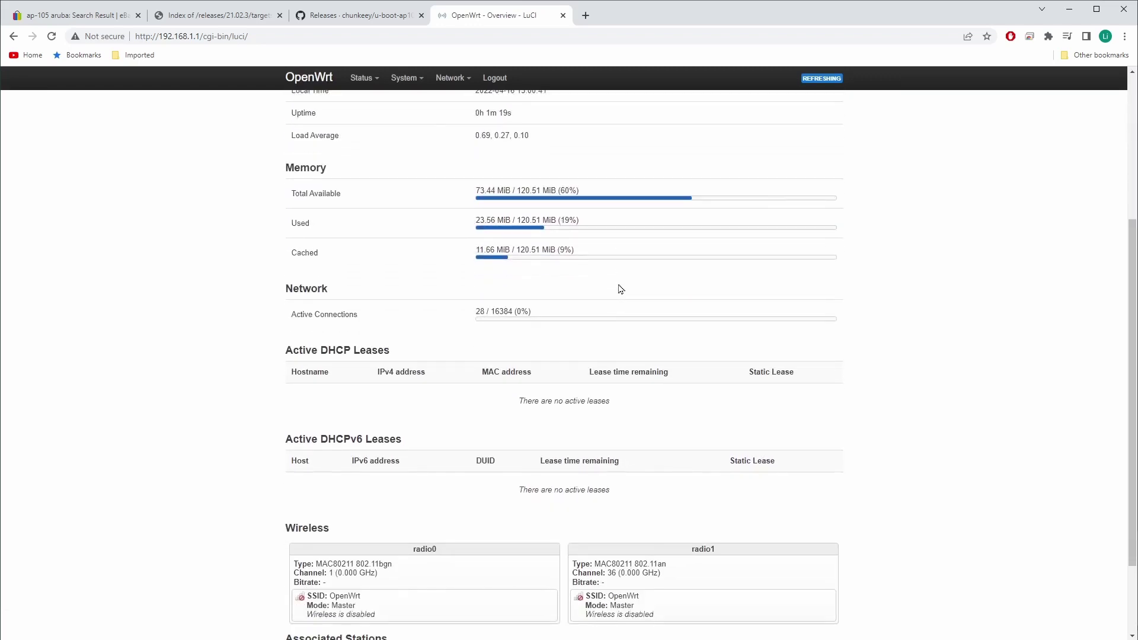
scroll(618, 286, down, 2)
scroll(617, 284, up, 6)
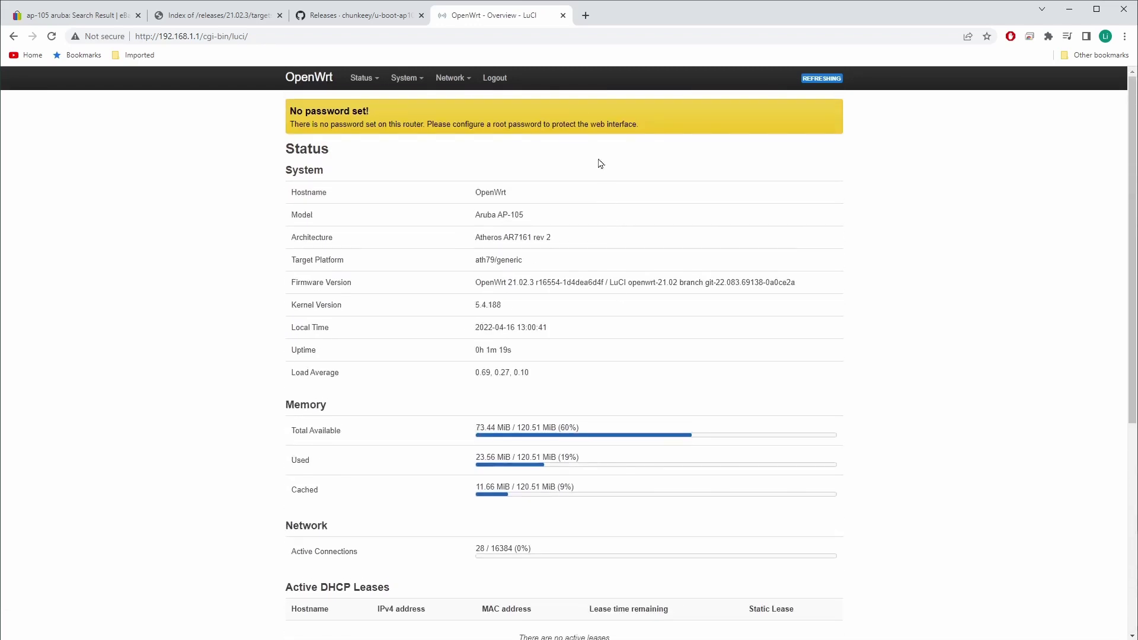
- Go to Network > Interfaces and select the LAN interface's MAC address
mouse_move(456, 80)
click(465, 102)
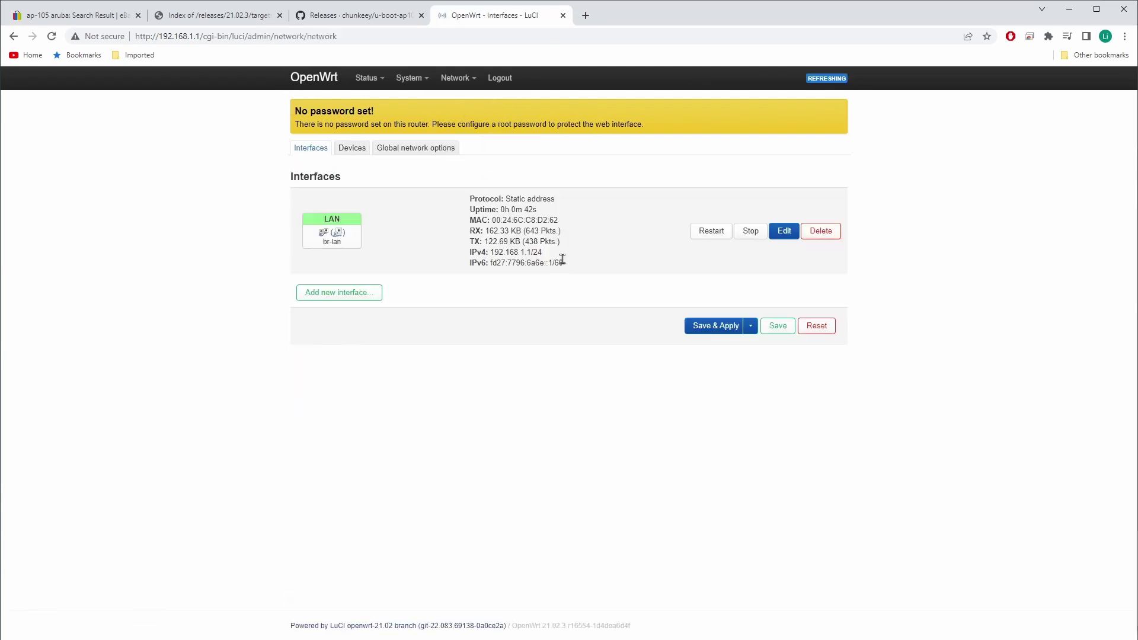
drag(492, 221, 556, 221)
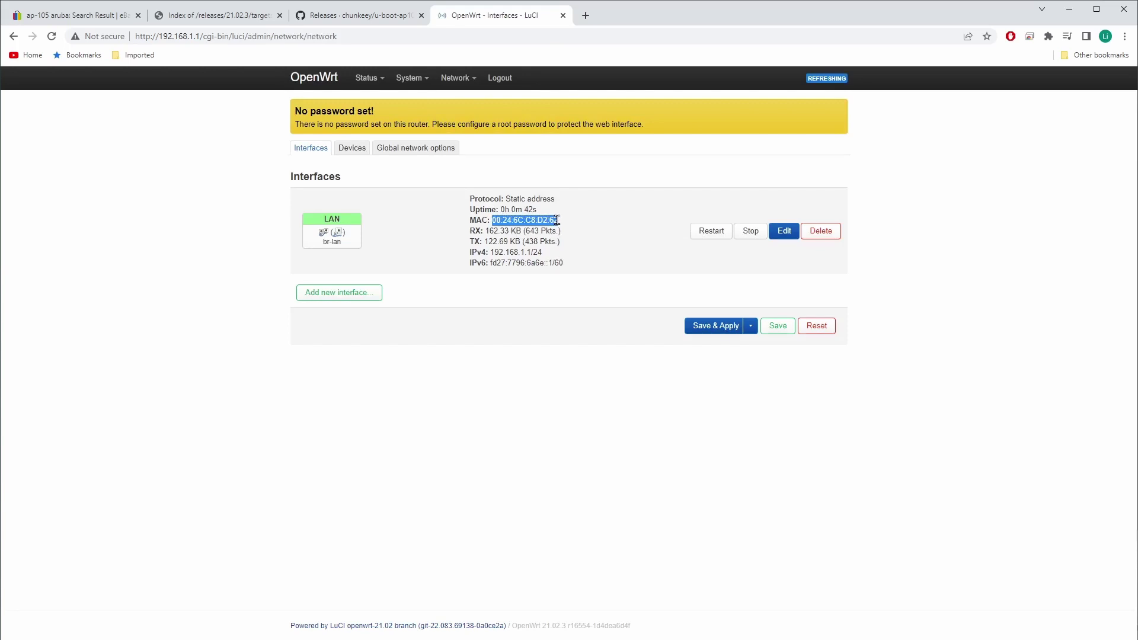